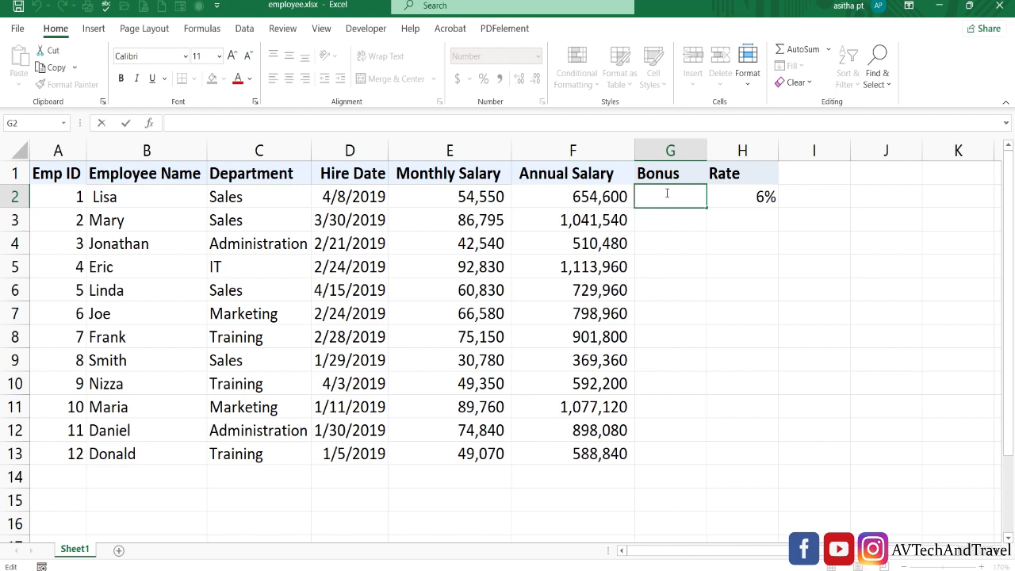
Enter the bonus formula =E2*H2 in G2, giving 3273.00
{"action": "type", "text": "="}
{"action": "left_click", "coordinate": [485, 194]}
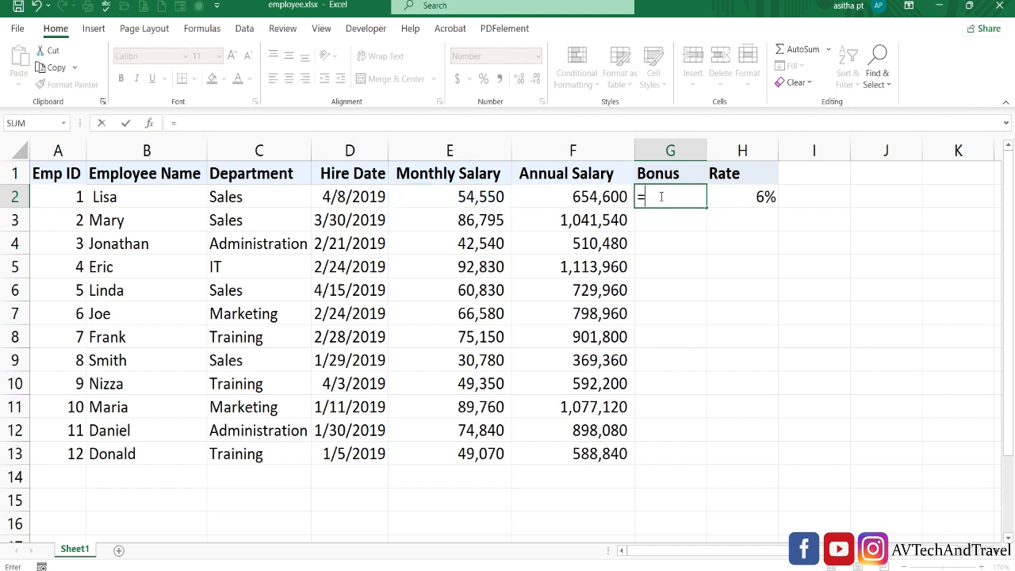
{"action": "key", "text": "BackSpace"}
{"action": "key", "text": "BackSpace"}
{"action": "left_click", "coordinate": [487, 195]}
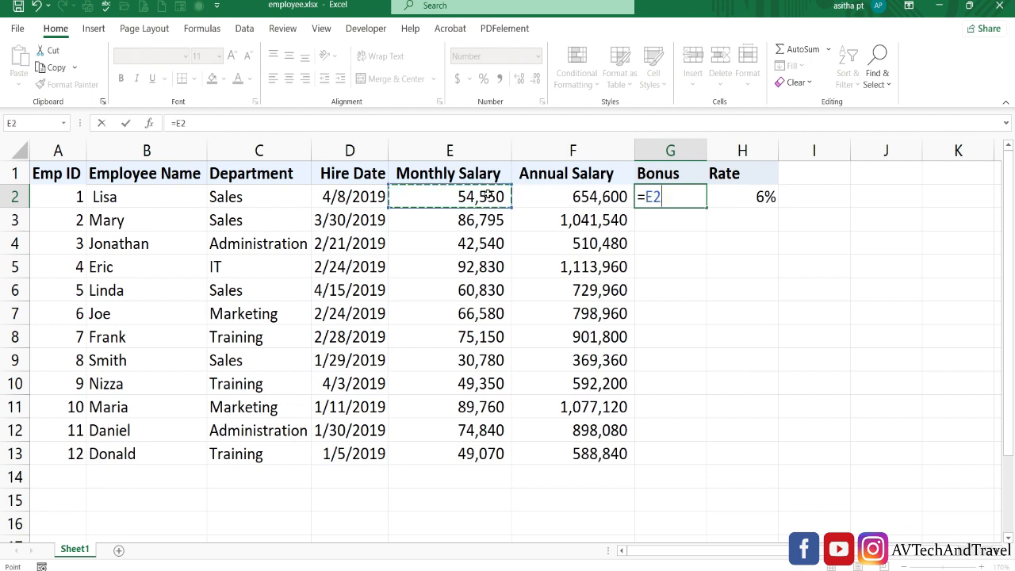
{"action": "type", "text": "*"}
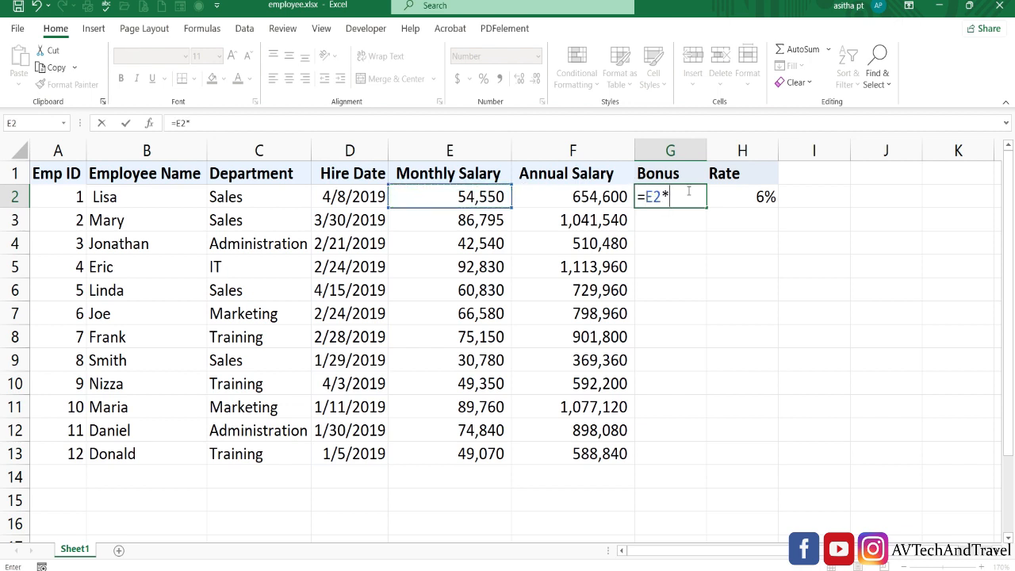
{"action": "left_click", "coordinate": [744, 197]}
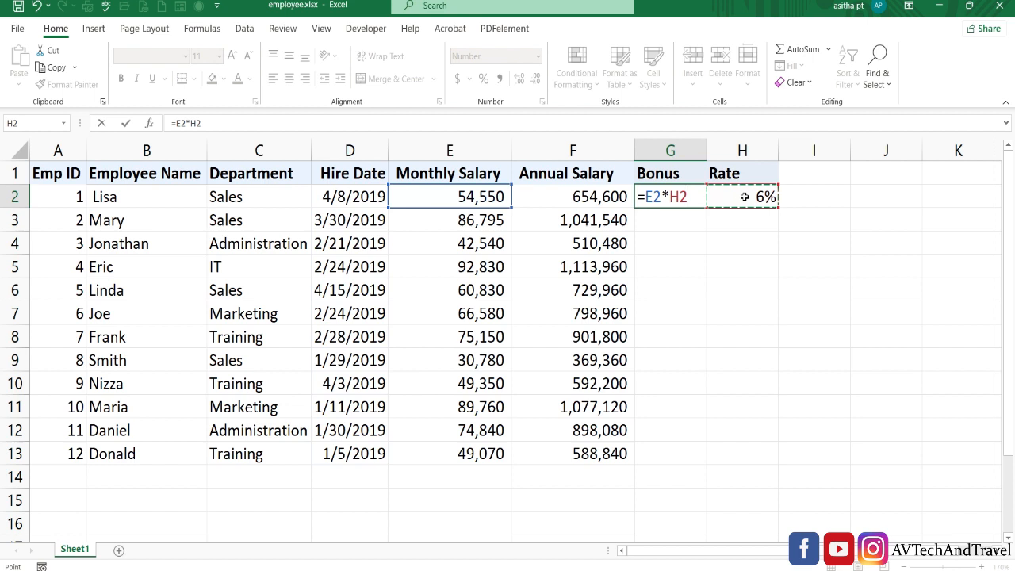
{"action": "key", "text": "ctrl+Return"}
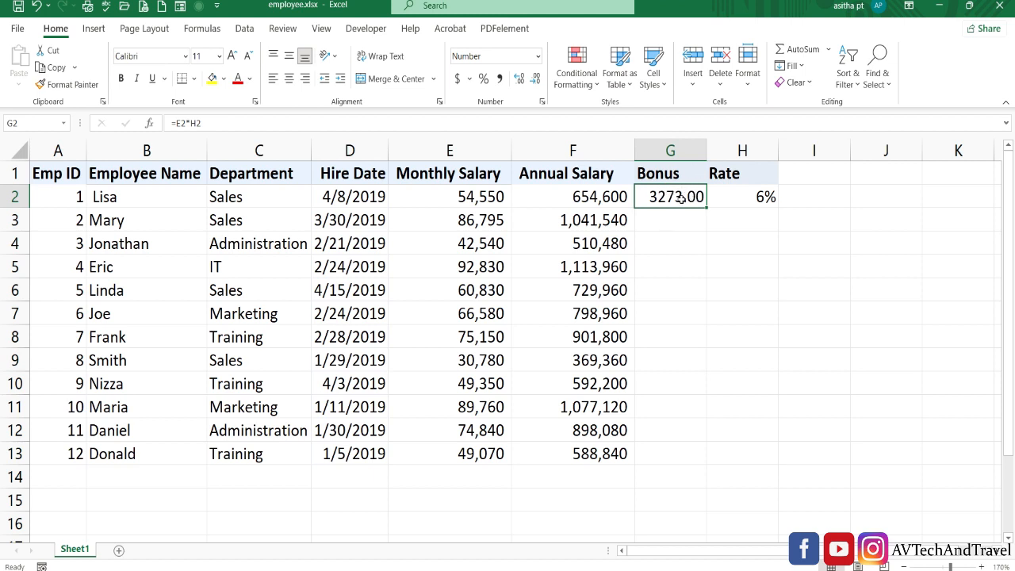
Inspect G2's formula and its H2 reference, leaving it unchanged
{"action": "double_click", "coordinate": [679, 197]}
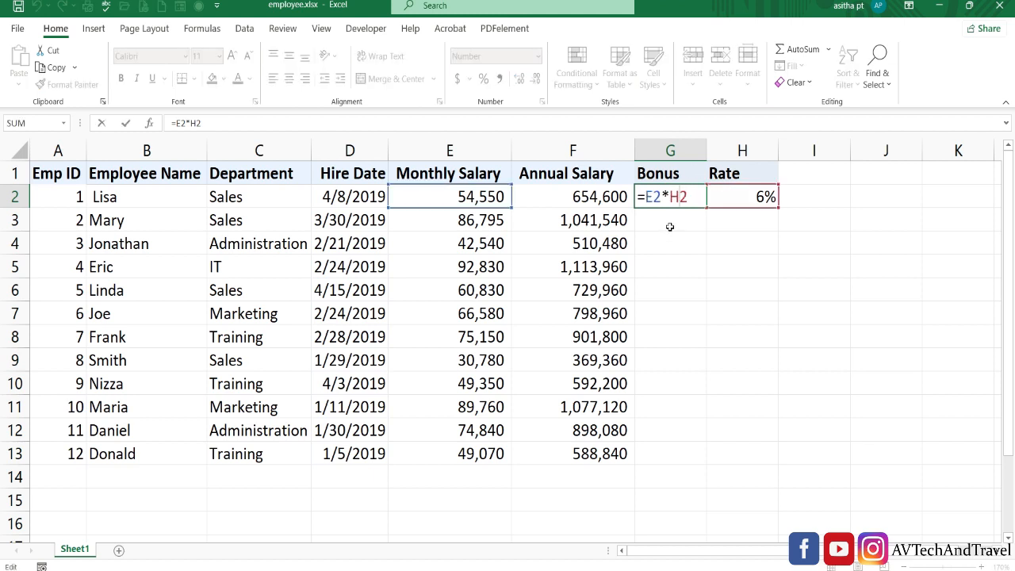
{"action": "left_click_drag", "start_coordinate": [671, 197], "coordinate": [690, 198]}
{"action": "key", "text": "Escape"}
Type 'Name' into I1 and format it bold, with yellow fill and red font
{"action": "double_click", "coordinate": [825, 178]}
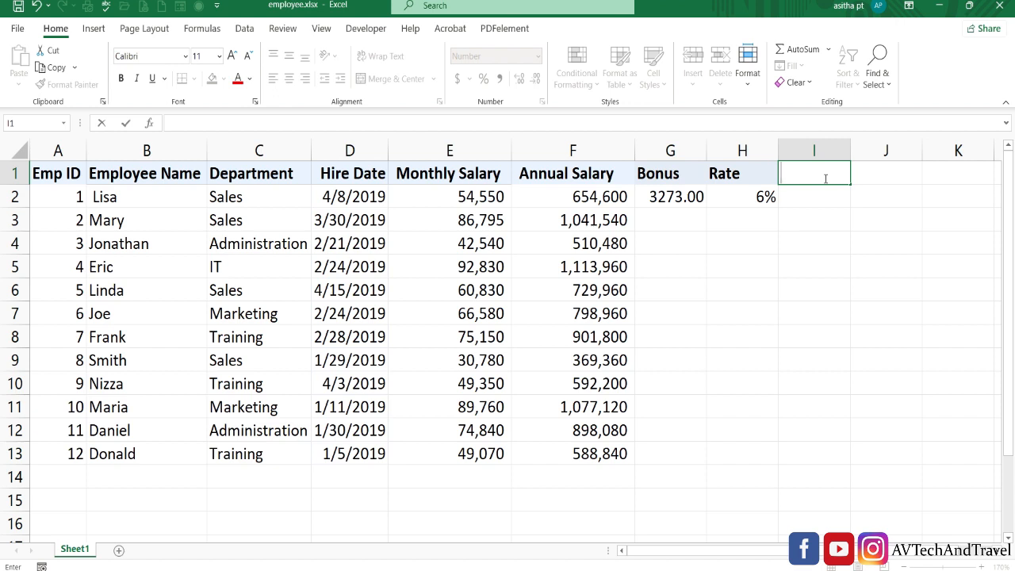
{"action": "type", "text": "Name"}
{"action": "key", "text": "ctrl+Return"}
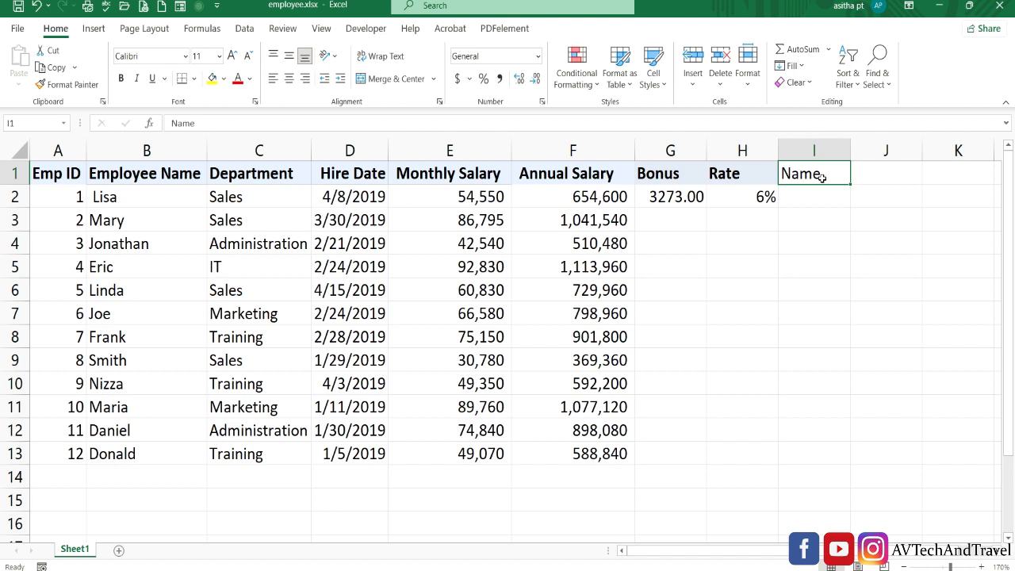
{"action": "left_click", "coordinate": [122, 80]}
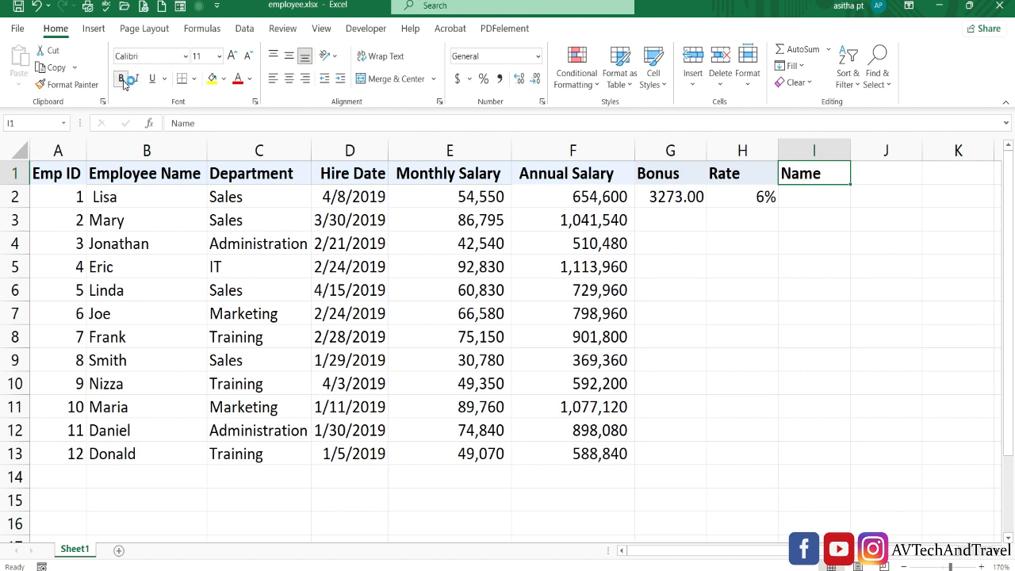
{"action": "left_click", "coordinate": [210, 81]}
{"action": "left_click", "coordinate": [238, 80]}
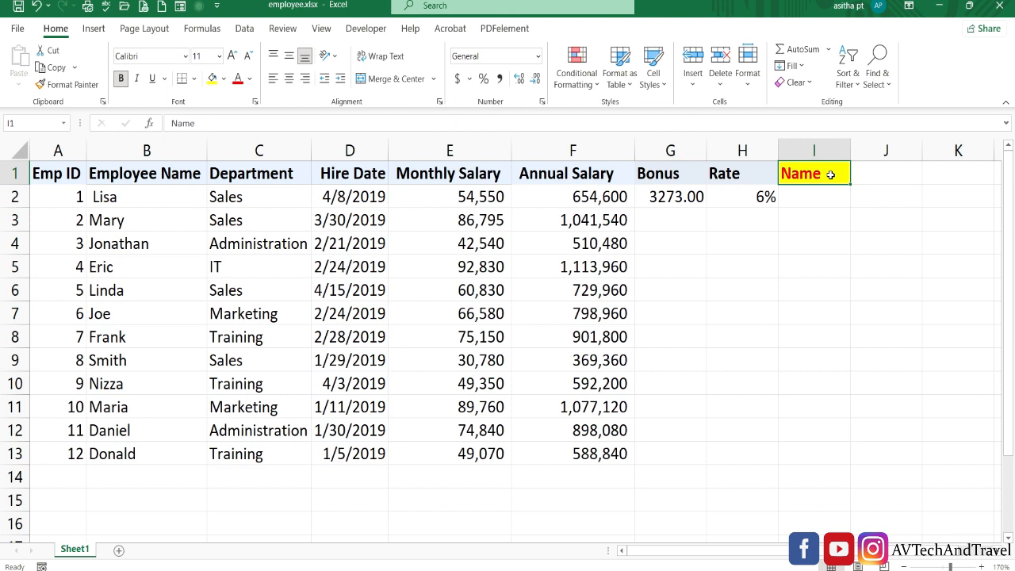
{"action": "left_click", "coordinate": [809, 243]}
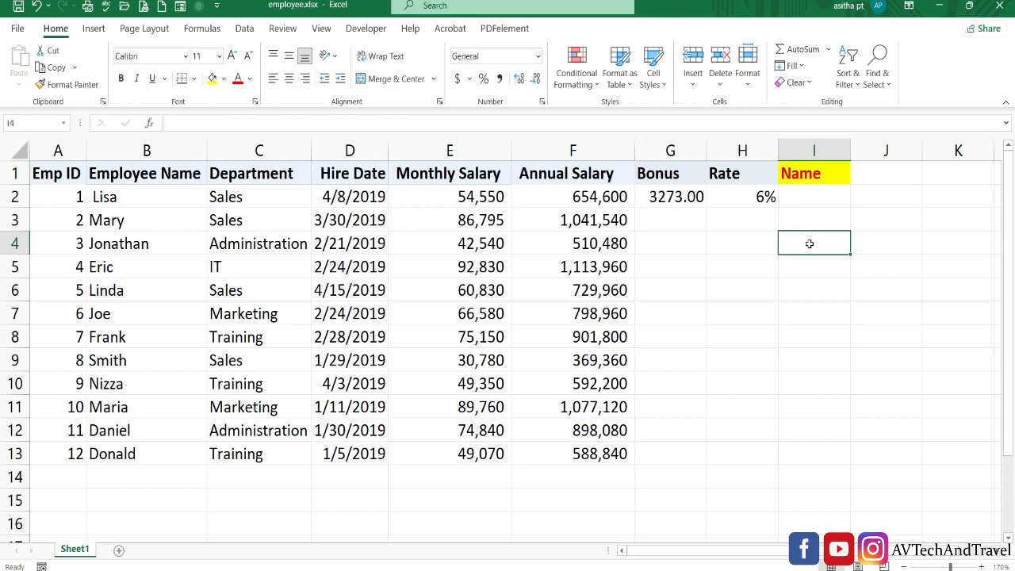
Uncheck 'After pressing Enter, move selection' in Excel's Advanced options and confirm
{"action": "left_click", "coordinate": [16, 28]}
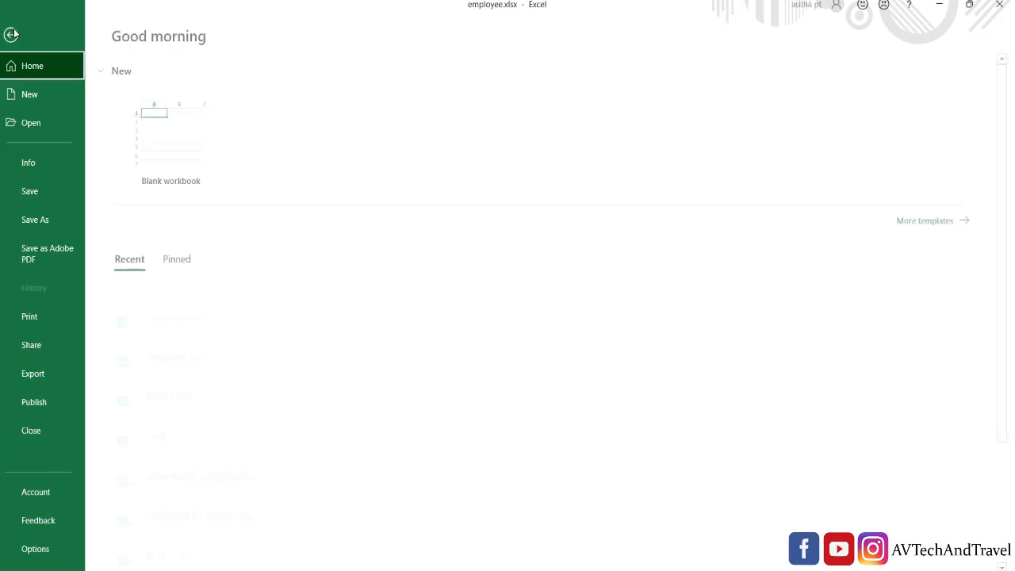
{"action": "left_click", "coordinate": [33, 549]}
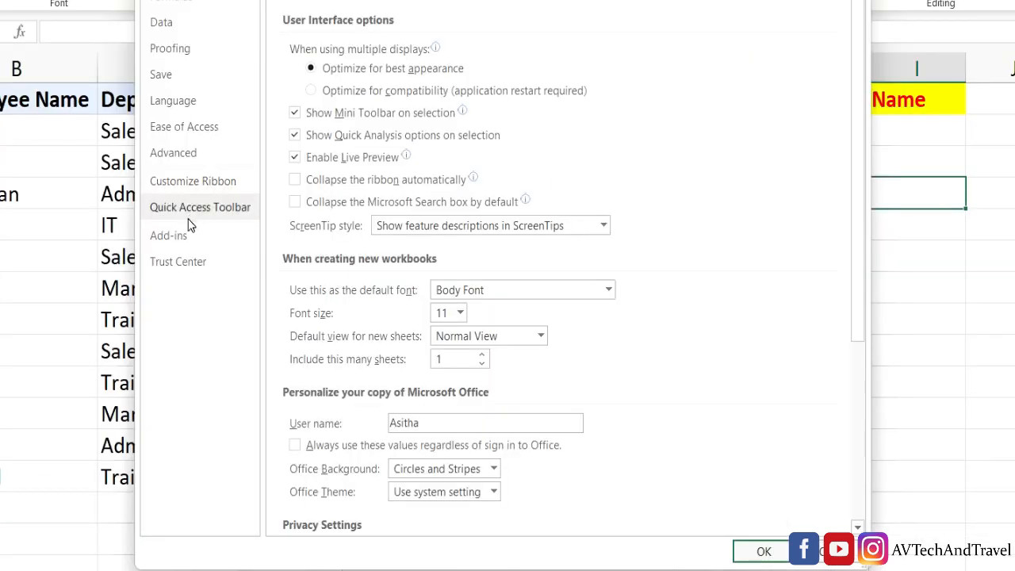
{"action": "left_click", "coordinate": [189, 155]}
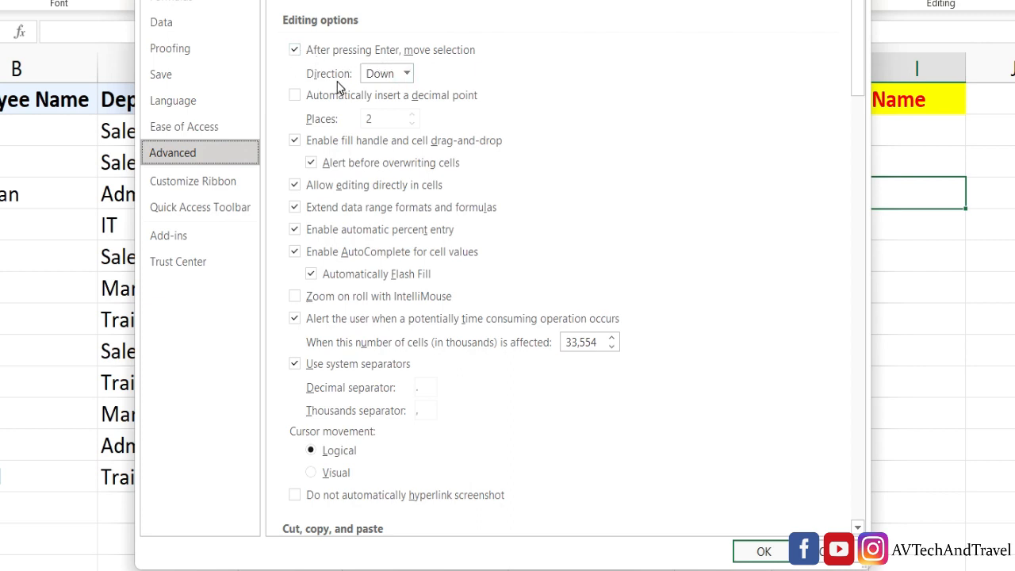
{"action": "left_click", "coordinate": [406, 77]}
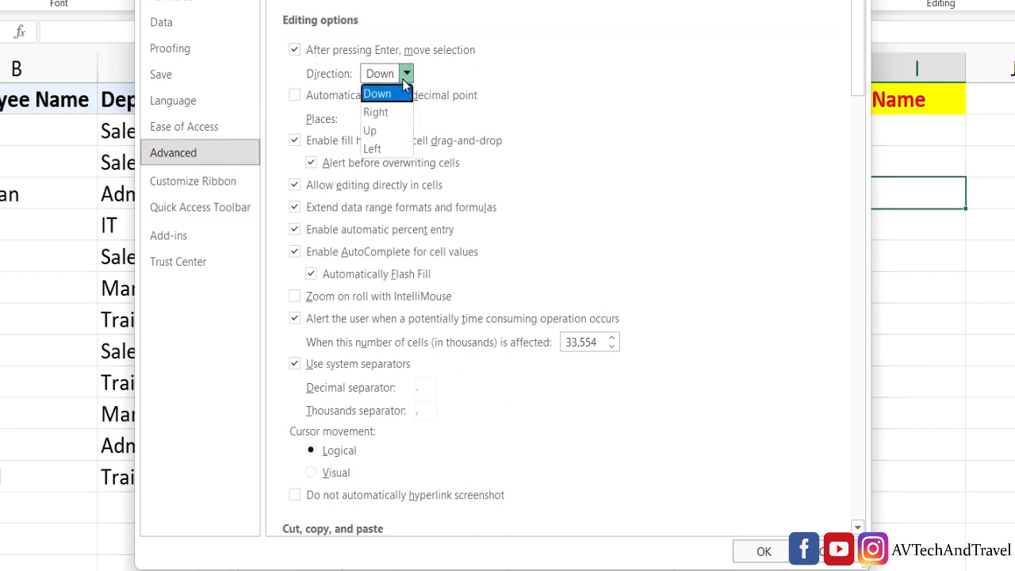
{"action": "left_click", "coordinate": [506, 64]}
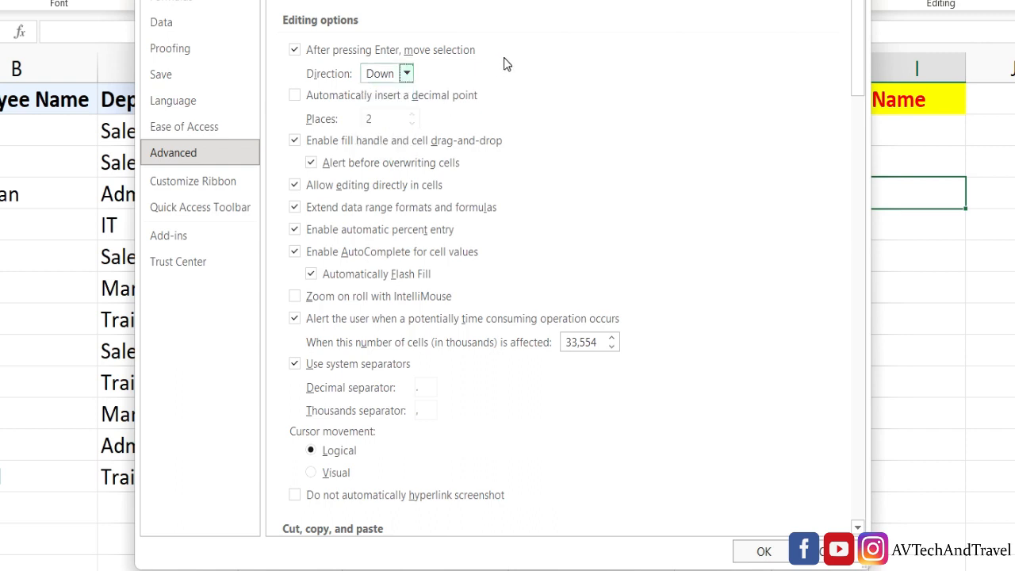
{"action": "left_click", "coordinate": [295, 49]}
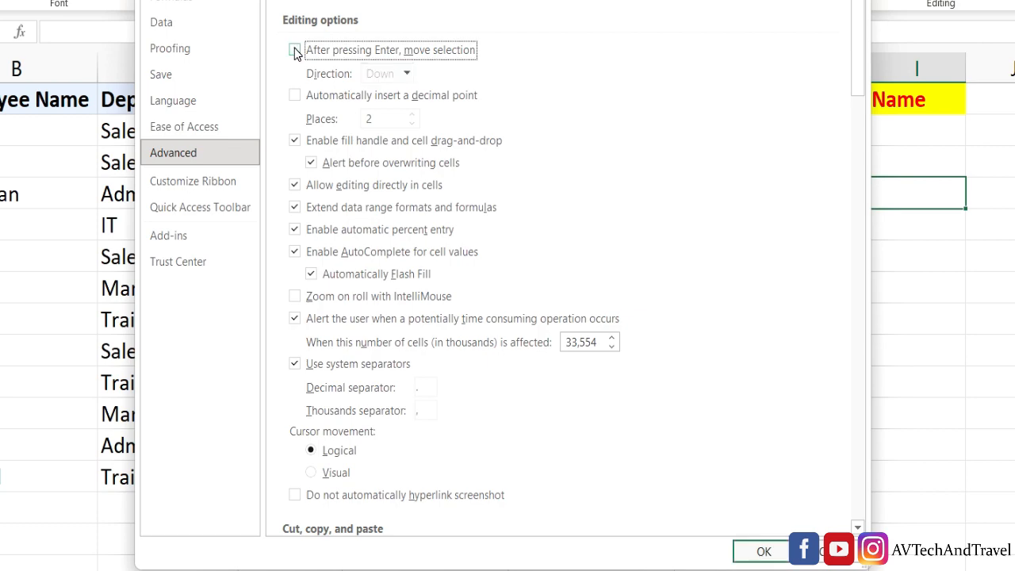
{"action": "left_click", "coordinate": [744, 551]}
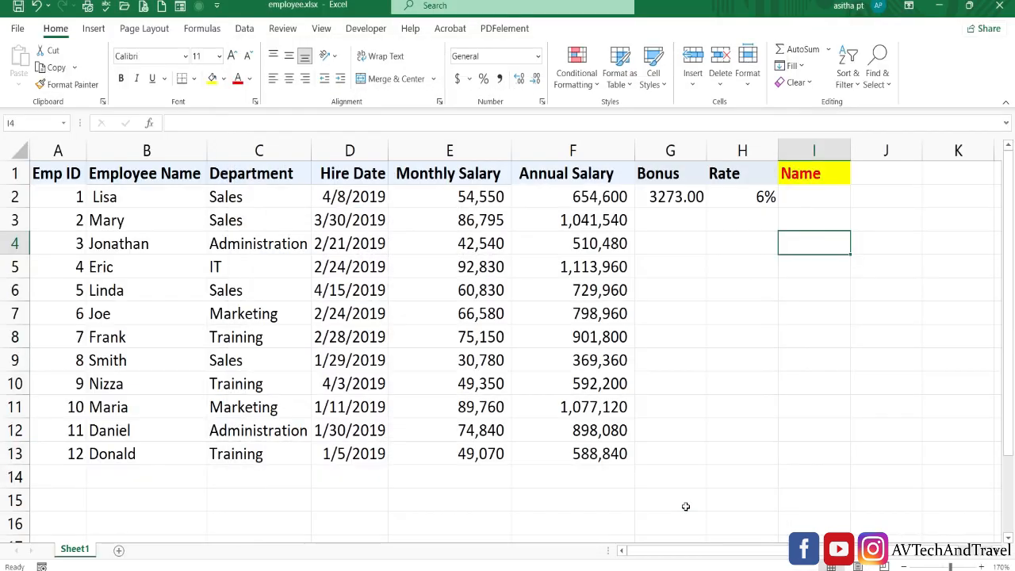
Check the G2 bonus formula, then enter an employee name in I2 under Name
{"action": "left_click", "coordinate": [695, 203]}
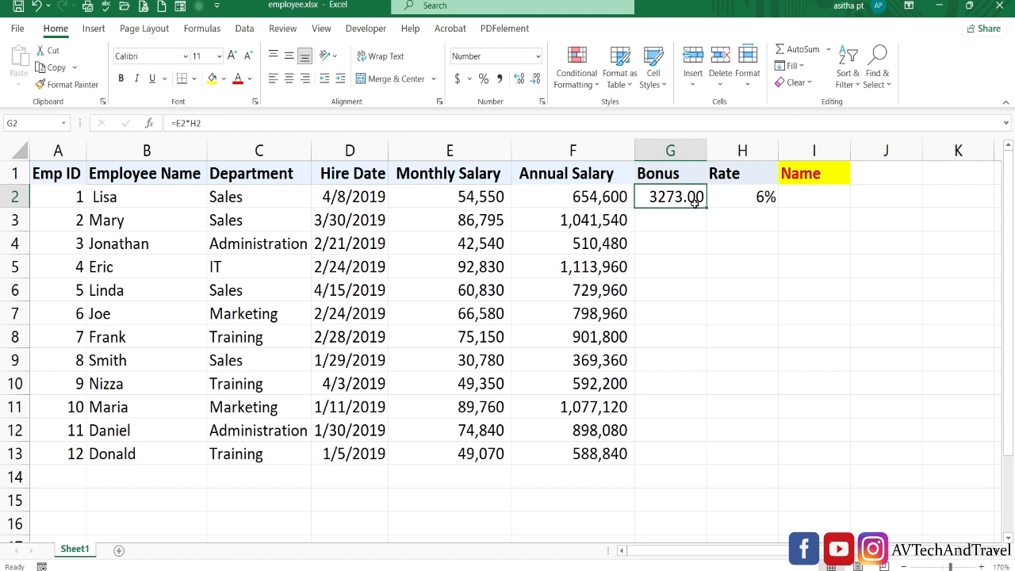
{"action": "left_click", "coordinate": [828, 172]}
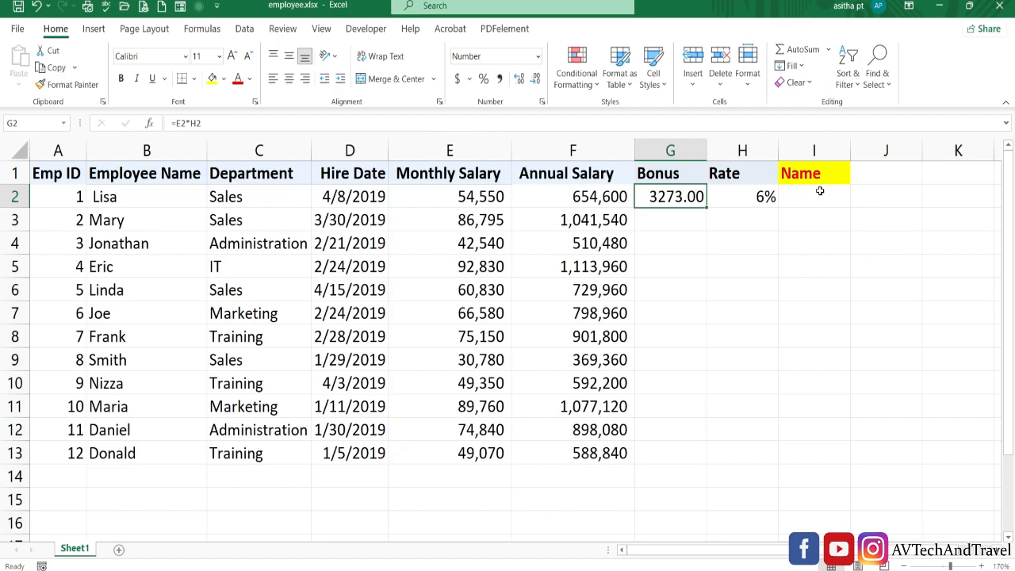
{"action": "left_click", "coordinate": [820, 191]}
{"action": "type", "text": "manu"}
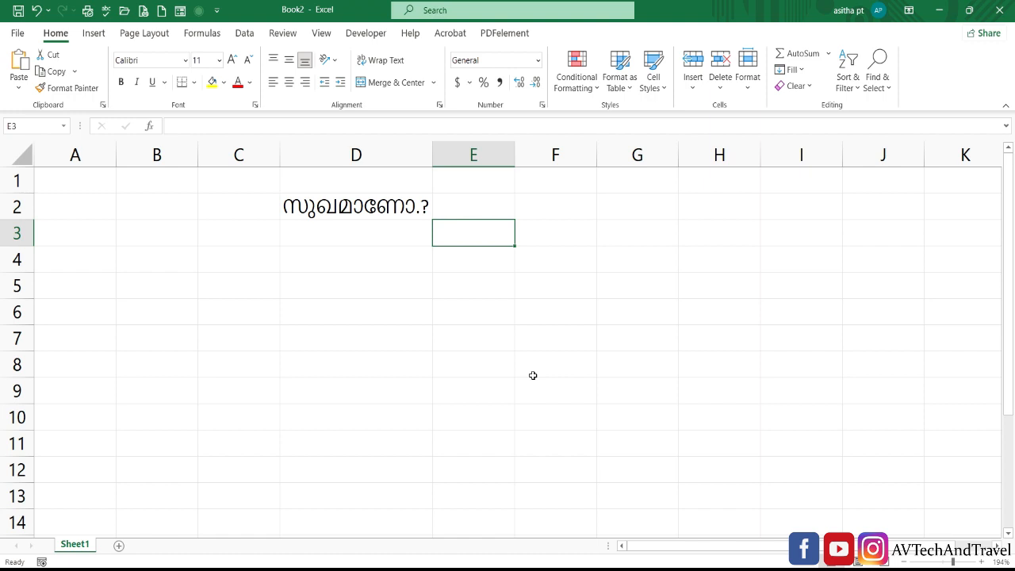
Open the Review Translator pane, translating from Auto-detect into Malayalam
{"action": "left_click", "coordinate": [285, 34]}
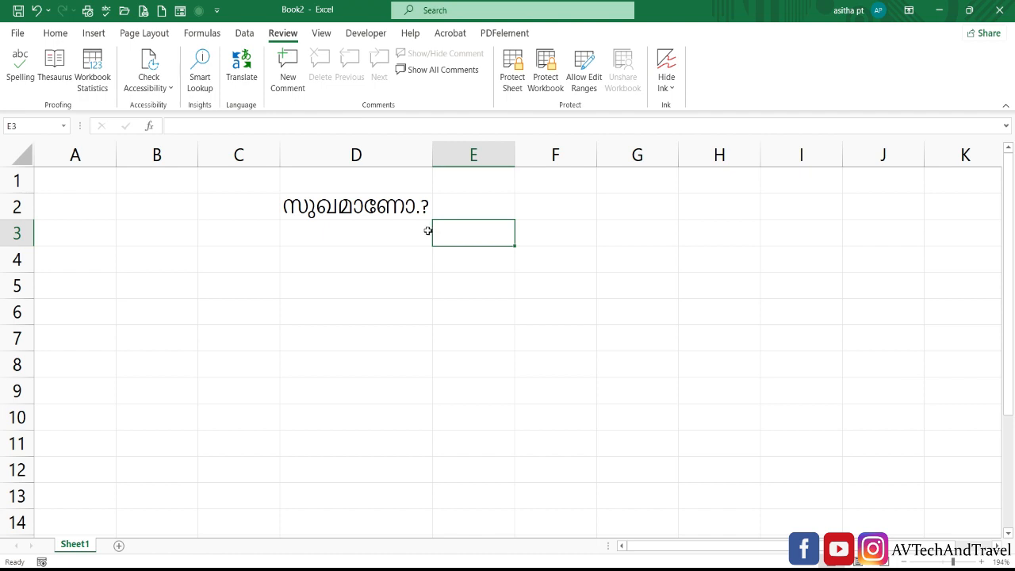
{"action": "left_click", "coordinate": [242, 69]}
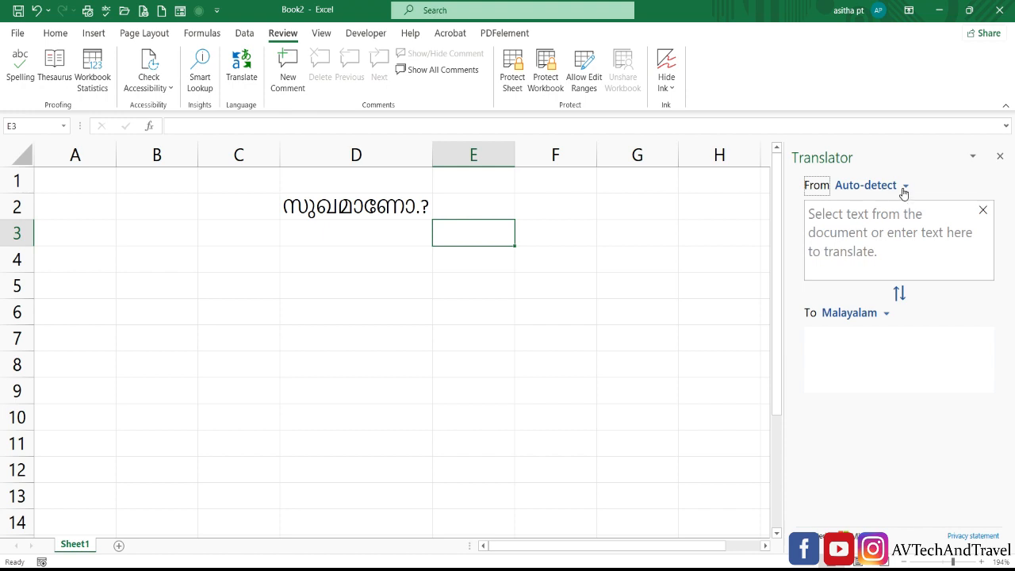
{"action": "left_click", "coordinate": [904, 191]}
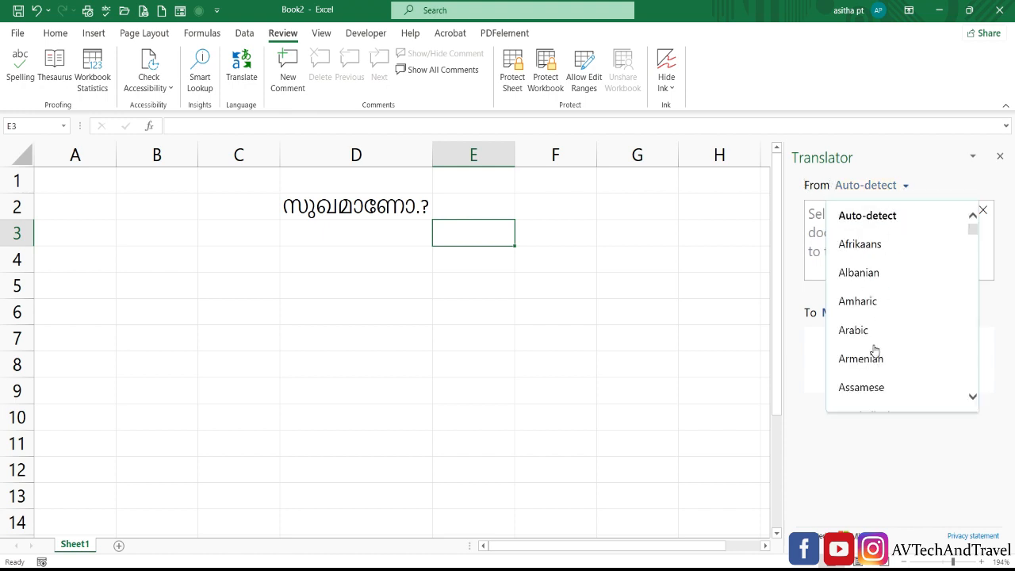
{"action": "left_click", "coordinate": [819, 228]}
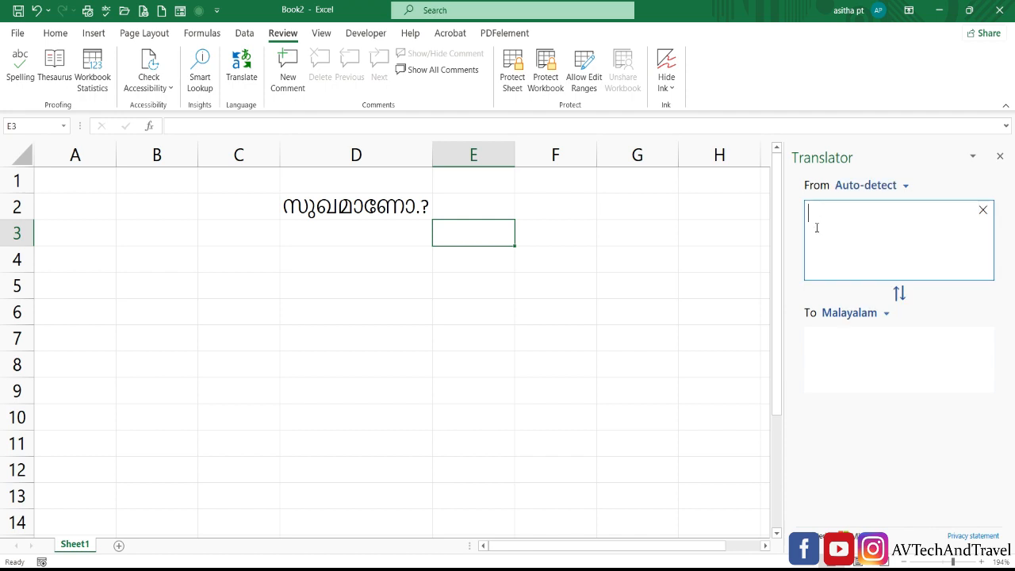
{"action": "left_click", "coordinate": [885, 317]}
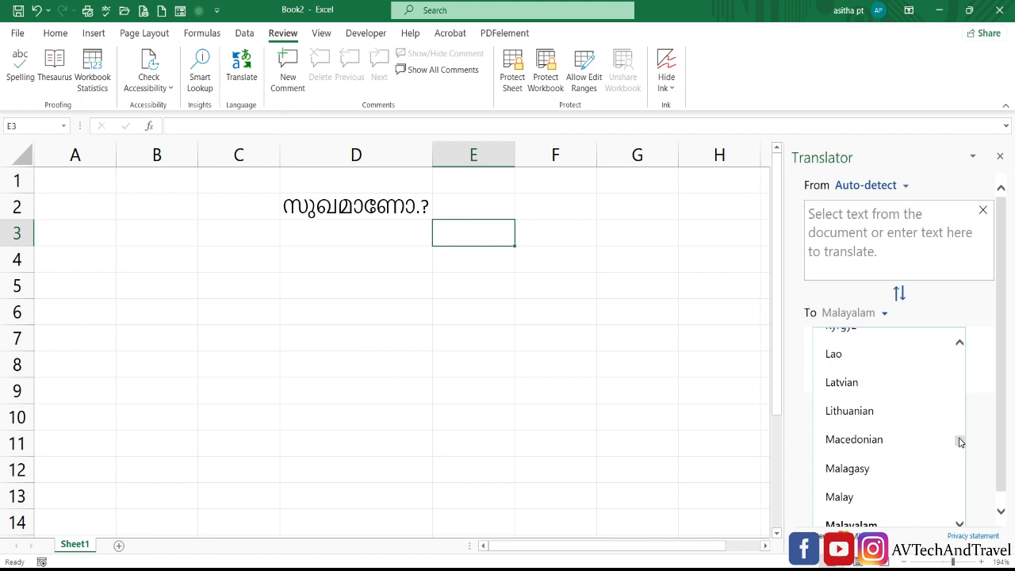
{"action": "left_click_drag", "start_coordinate": [960, 442], "coordinate": [909, 448]}
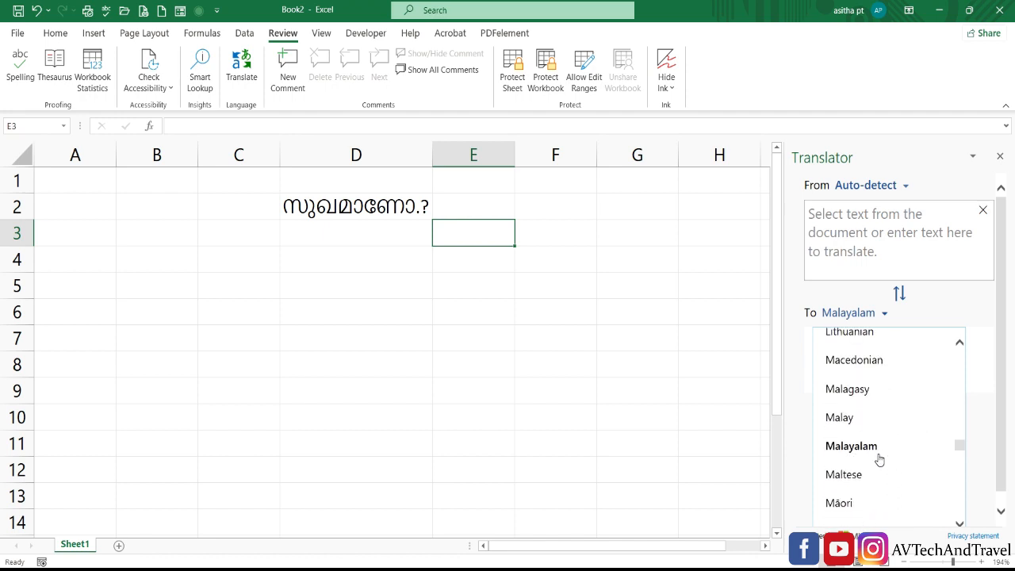
{"action": "left_click", "coordinate": [895, 451]}
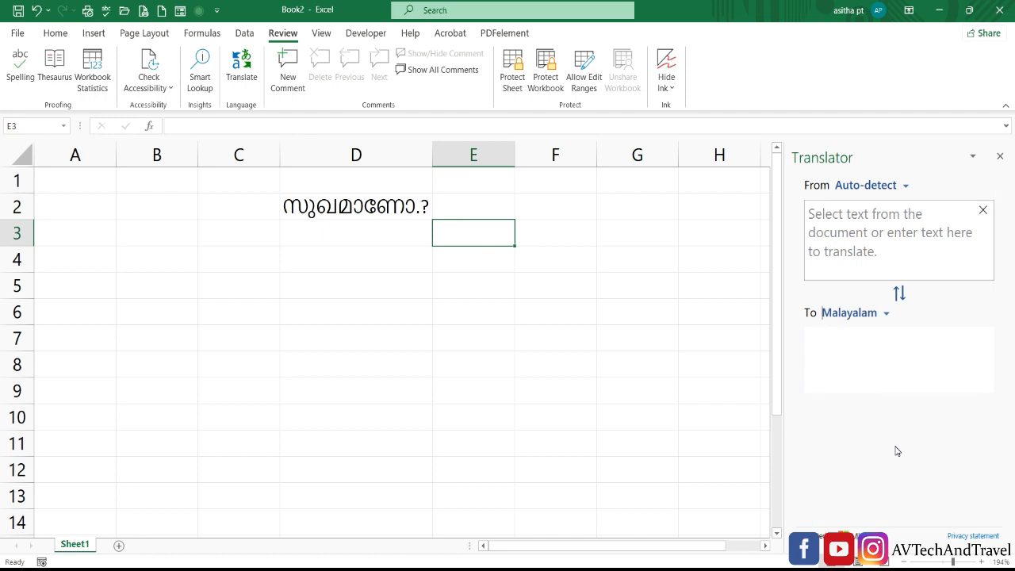
Try translating 'How are you' in the Translator box, then clear it
{"action": "left_click", "coordinate": [879, 260]}
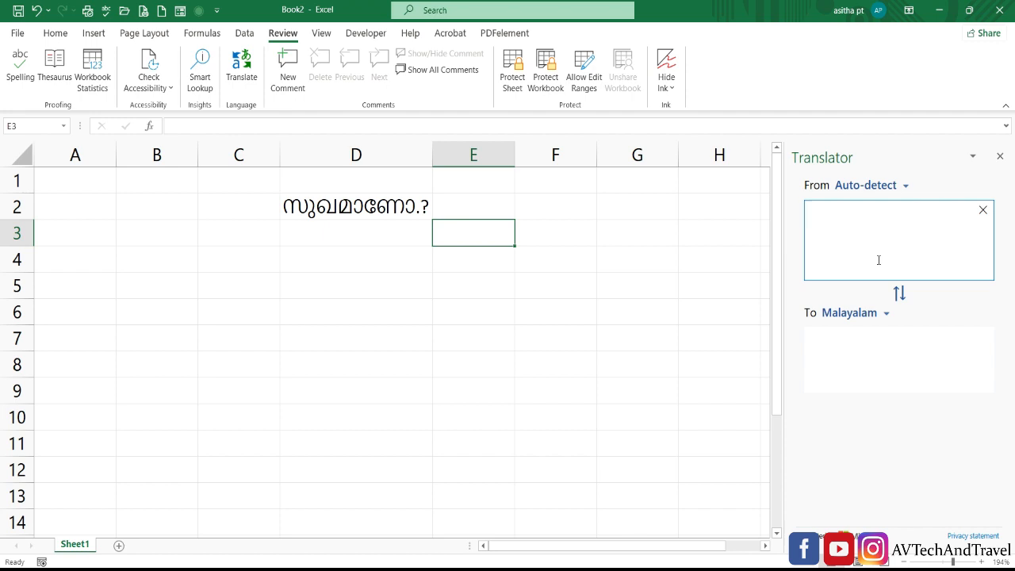
{"action": "type", "text": "H"}
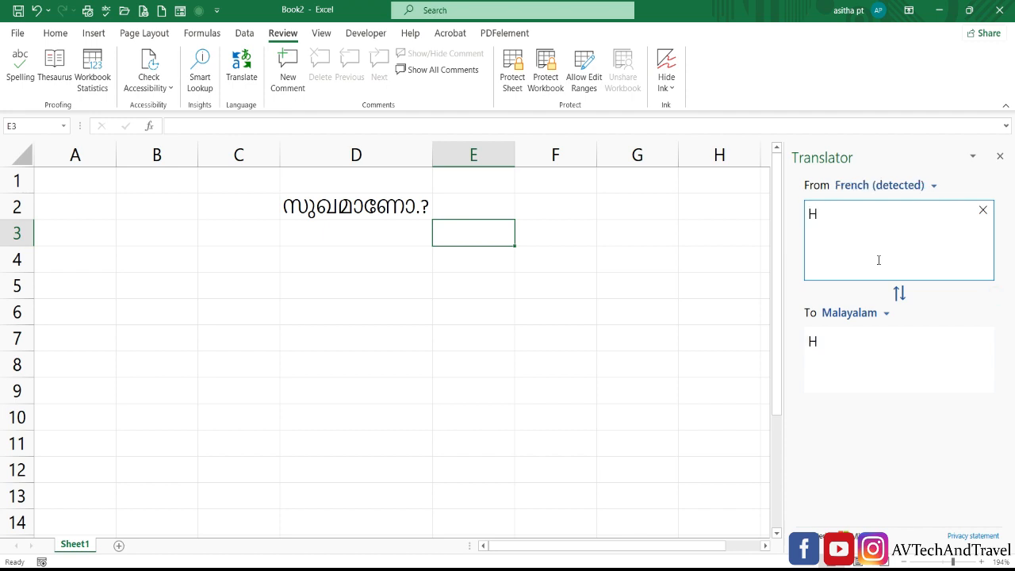
{"action": "type", "text": "ow are you"}
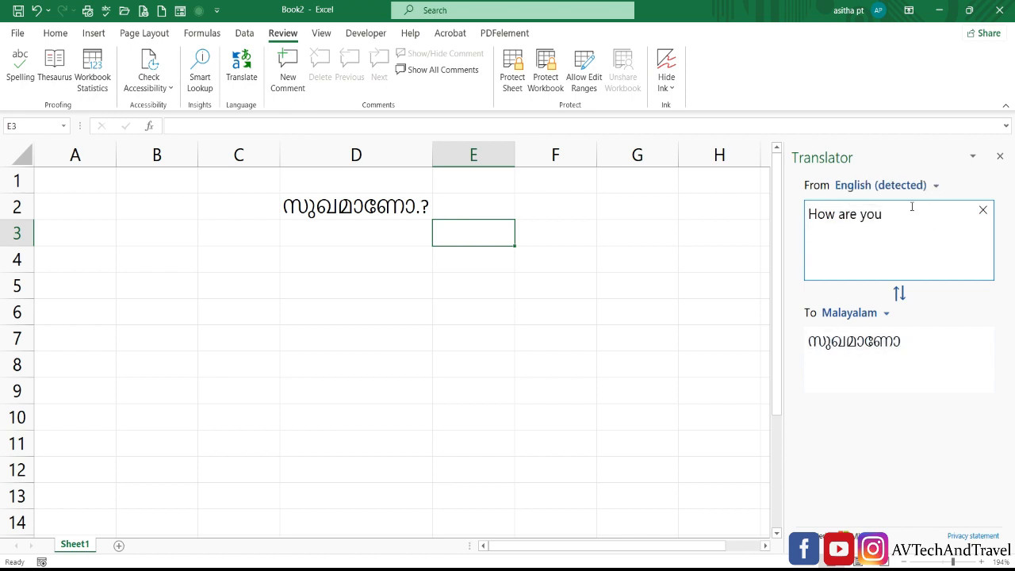
{"action": "left_click", "coordinate": [982, 210]}
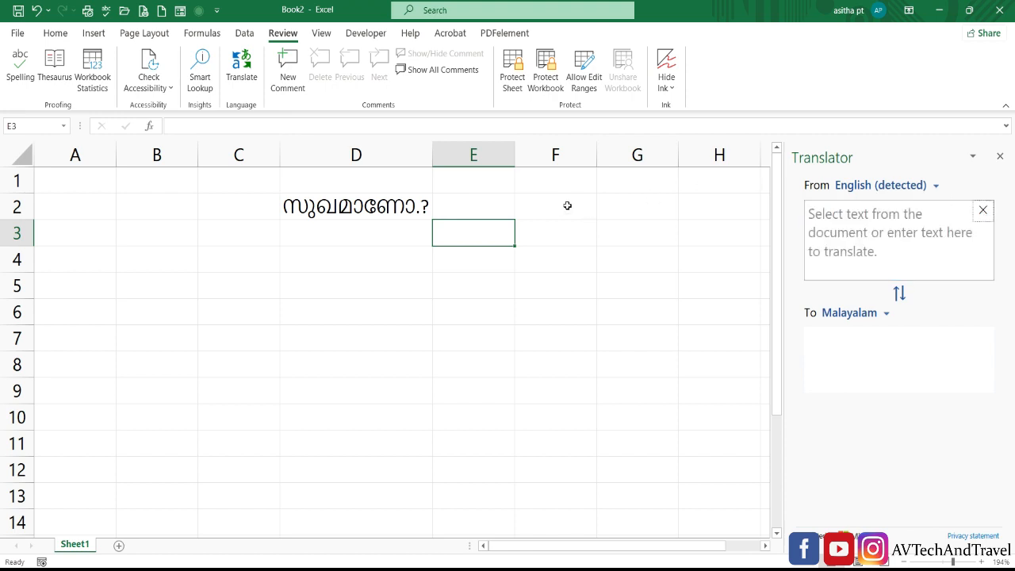
Select F2 and translate a person's name into Malayalam, then replace it with another name
{"action": "left_click", "coordinate": [566, 204]}
{"action": "left_click", "coordinate": [836, 231]}
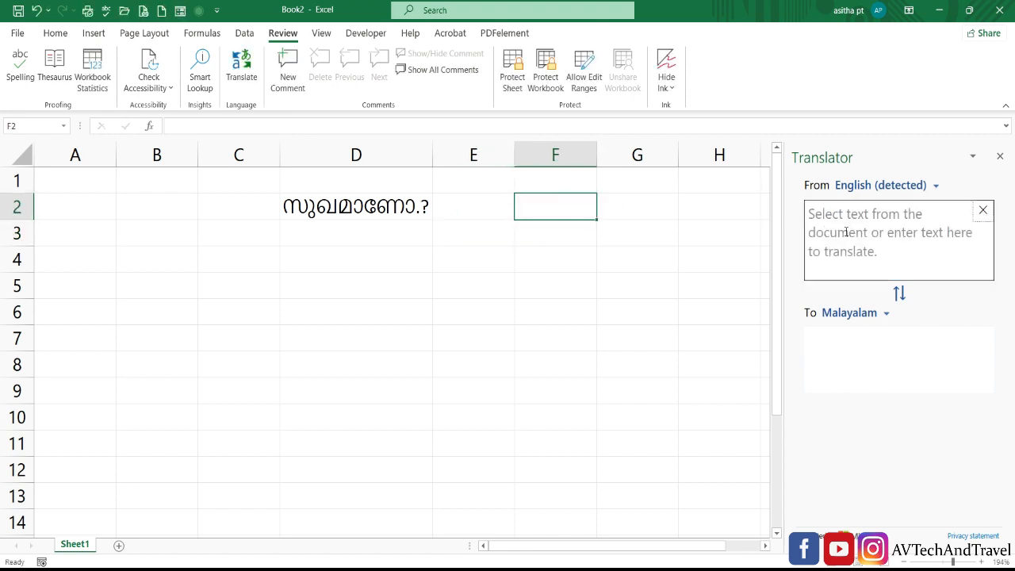
{"action": "type", "text": "manu"}
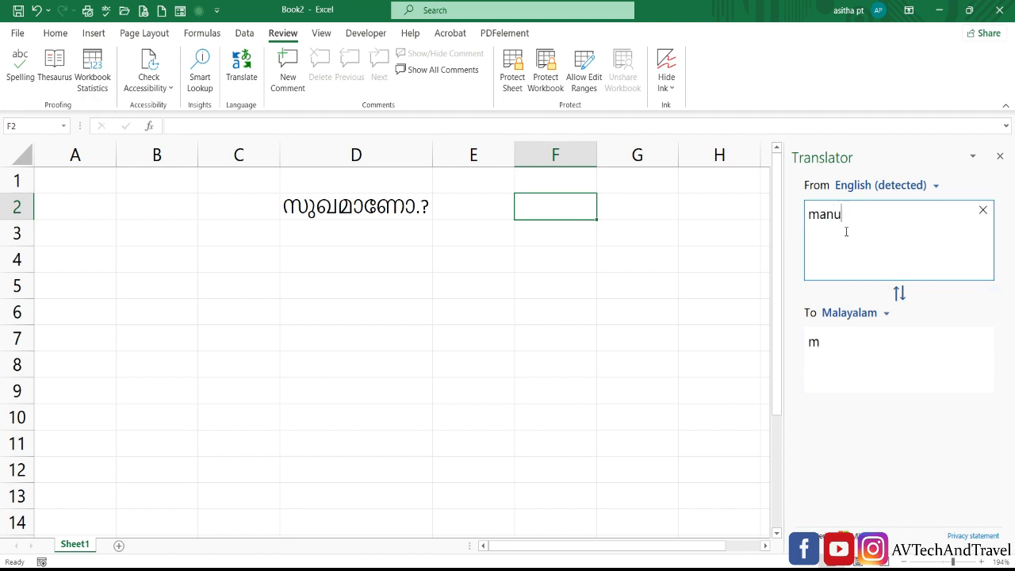
{"action": "key", "text": "Return"}
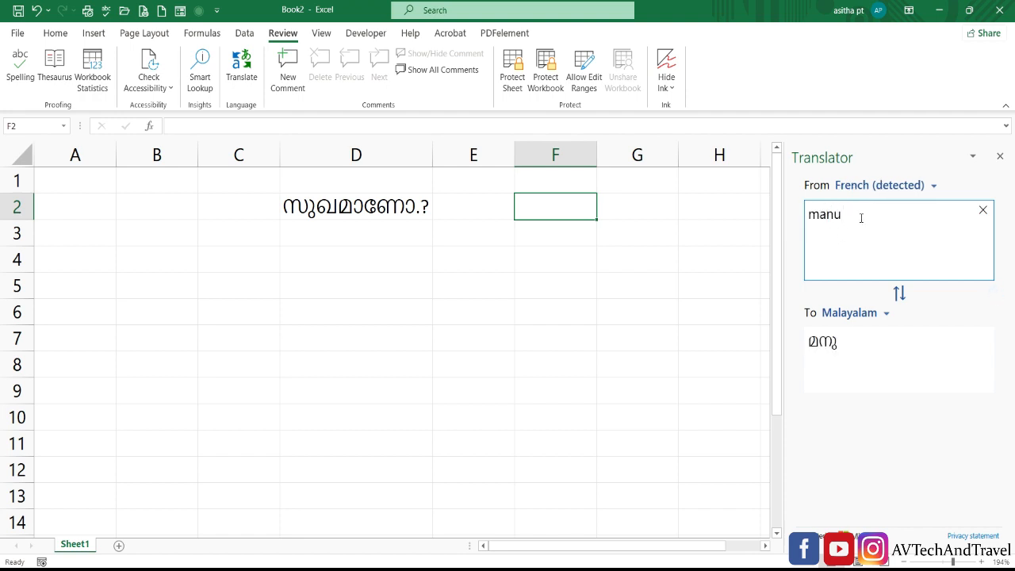
{"action": "left_click_drag", "start_coordinate": [861, 216], "coordinate": [786, 218]}
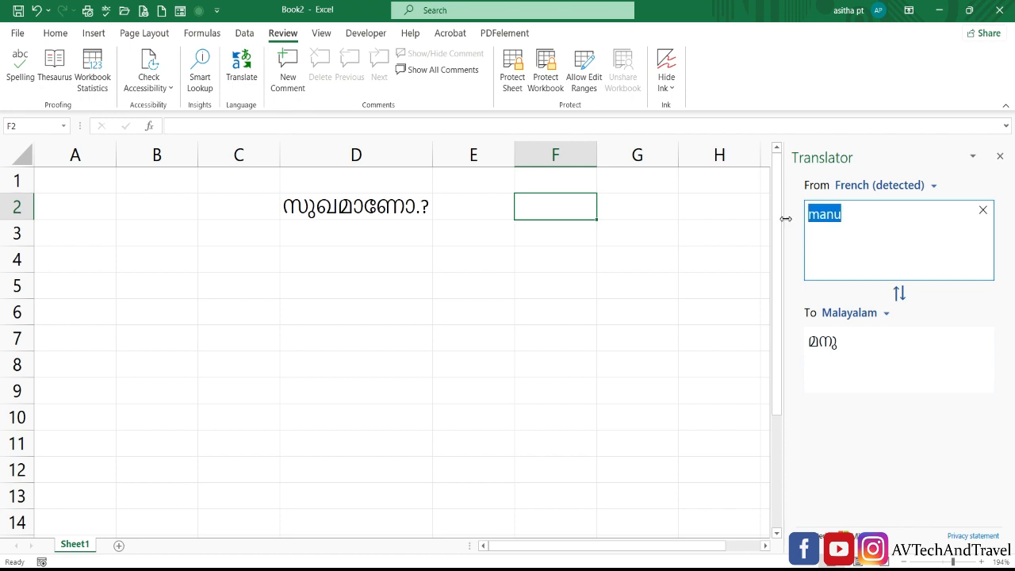
{"action": "type", "text": "seetha"}
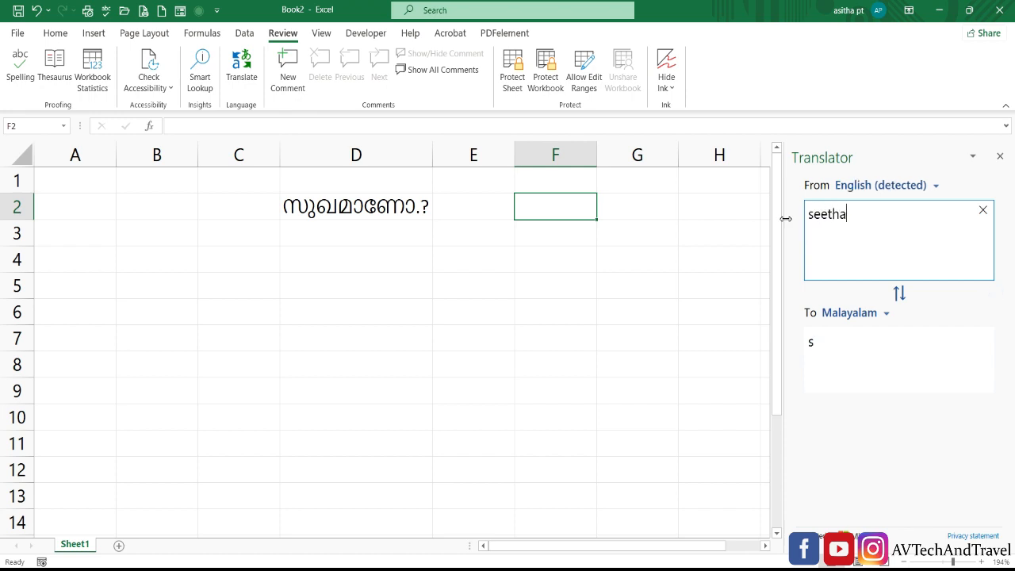
{"action": "key", "text": "Return"}
Copy the Malayalam translation and paste it into cell F2
{"action": "left_click_drag", "start_coordinate": [824, 341], "coordinate": [801, 342]}
{"action": "key", "text": "ctrl+c"}
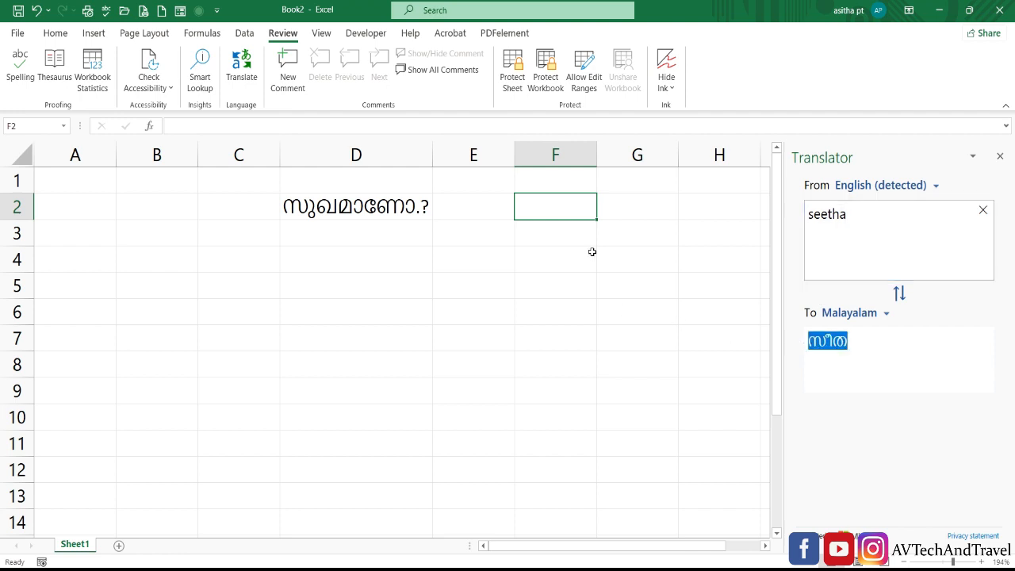
{"action": "double_click", "coordinate": [566, 206]}
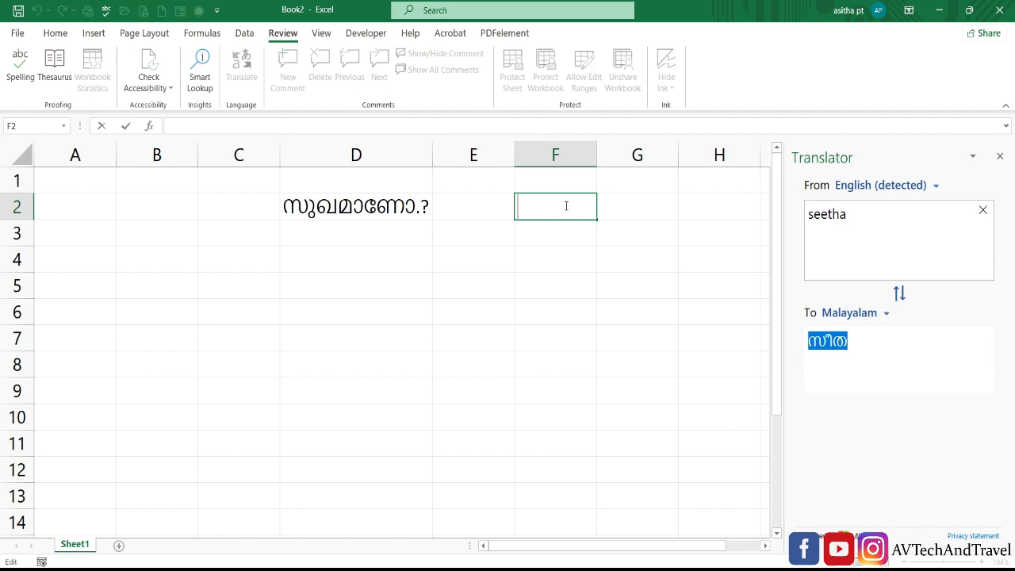
{"action": "key", "text": "ctrl+v"}
{"action": "key", "text": "ctrl+Return"}
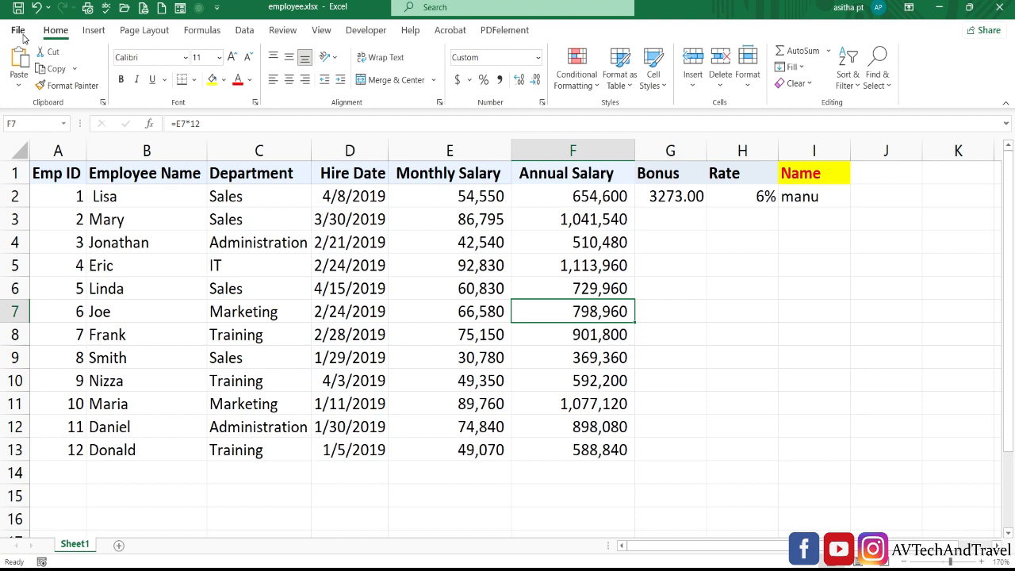
Email the employee workbook as a PDF attachment from File > Share > Email
{"action": "left_click", "coordinate": [17, 30]}
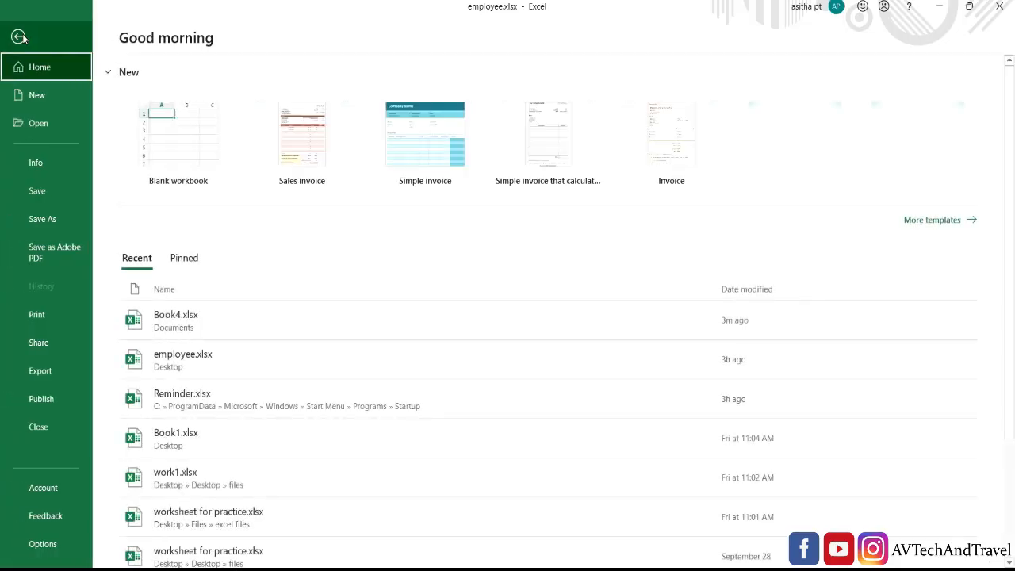
{"action": "left_click", "coordinate": [39, 342]}
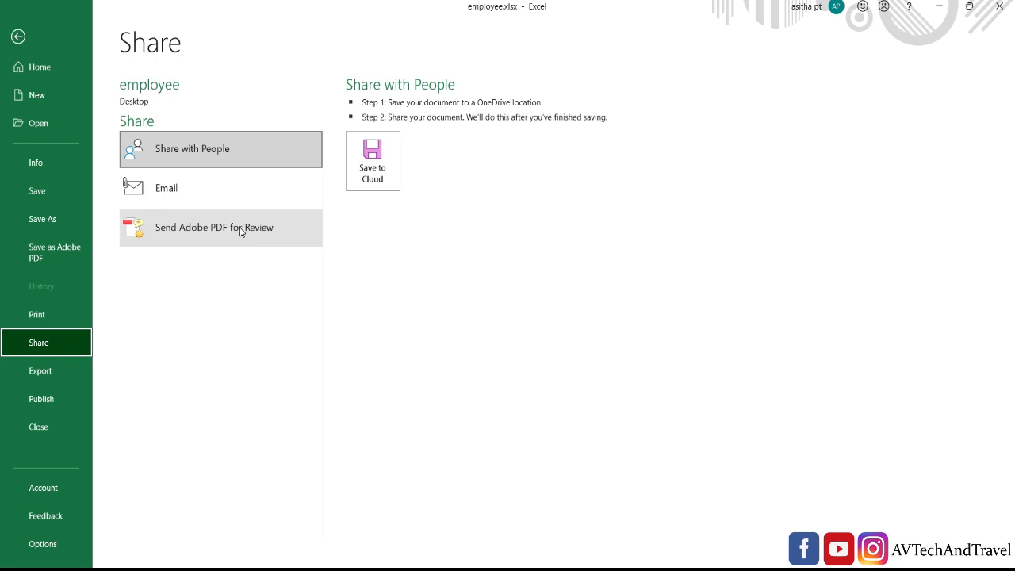
{"action": "left_click", "coordinate": [202, 197]}
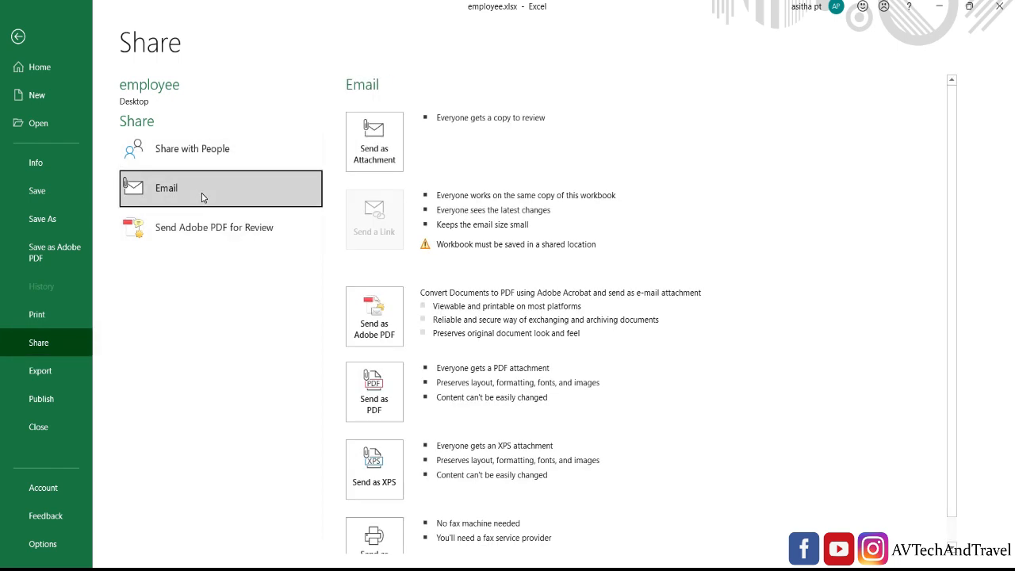
{"action": "scroll", "coordinate": [389, 325], "scroll_direction": "down", "scroll_amount": 1}
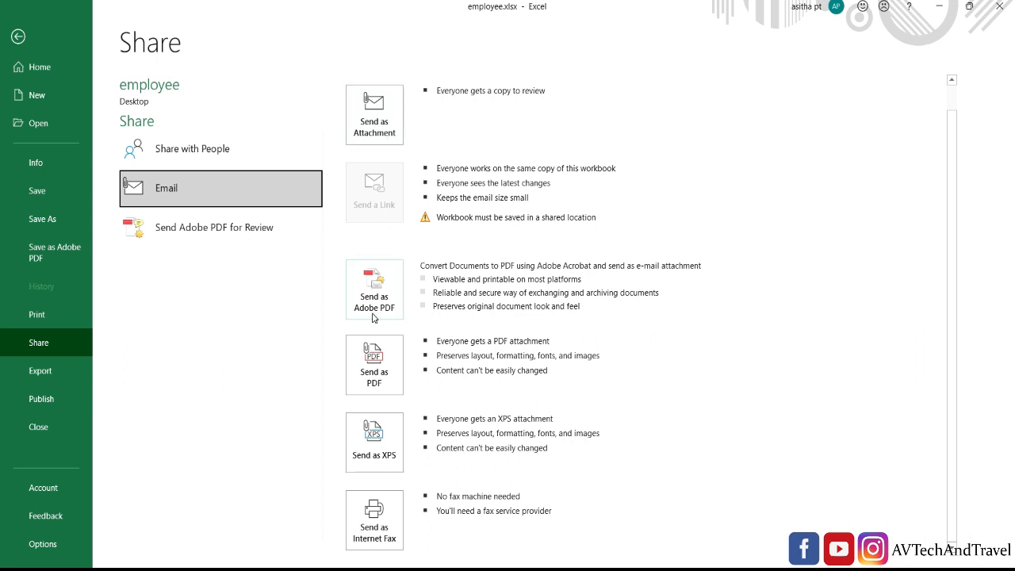
{"action": "left_click", "coordinate": [375, 380]}
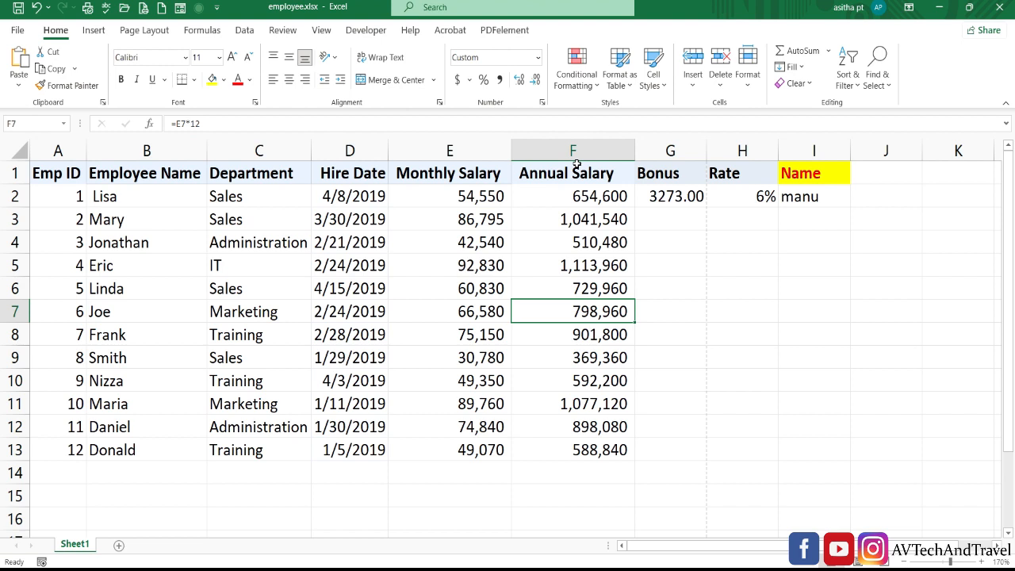
Set the Office Theme to Black in Account settings and return to the sheet
{"action": "left_click", "coordinate": [18, 30]}
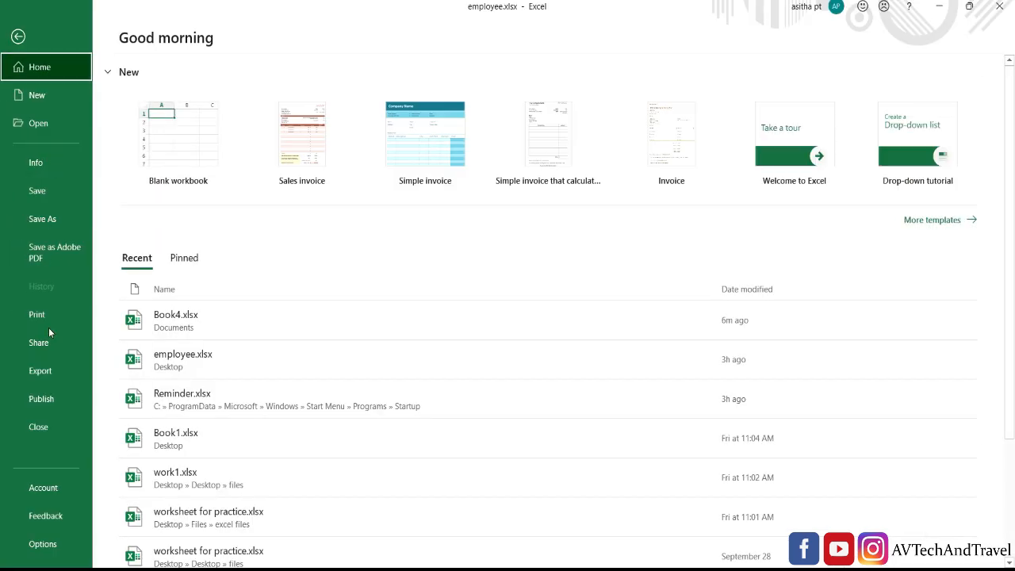
{"action": "left_click", "coordinate": [56, 493]}
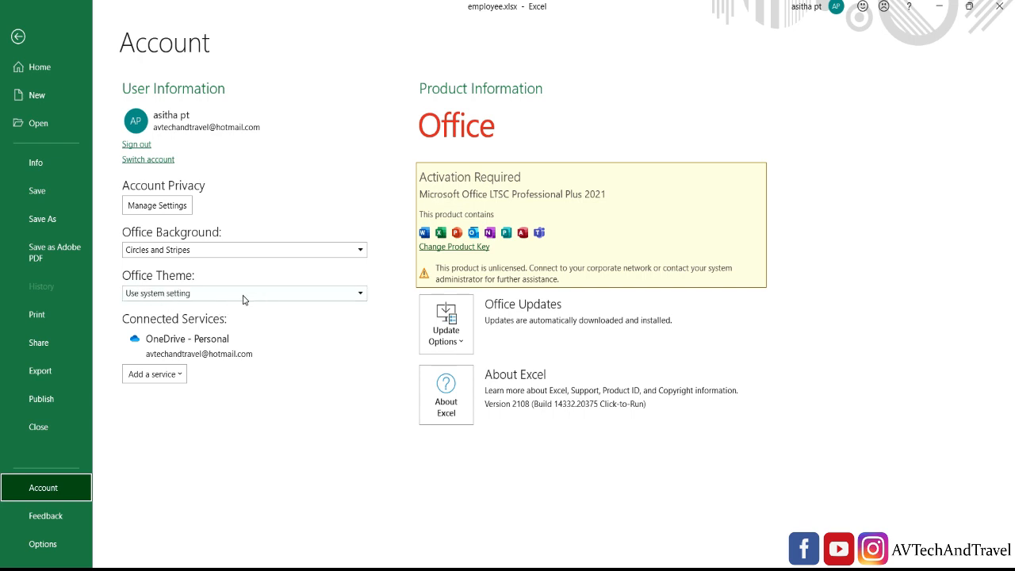
{"action": "left_click", "coordinate": [282, 295]}
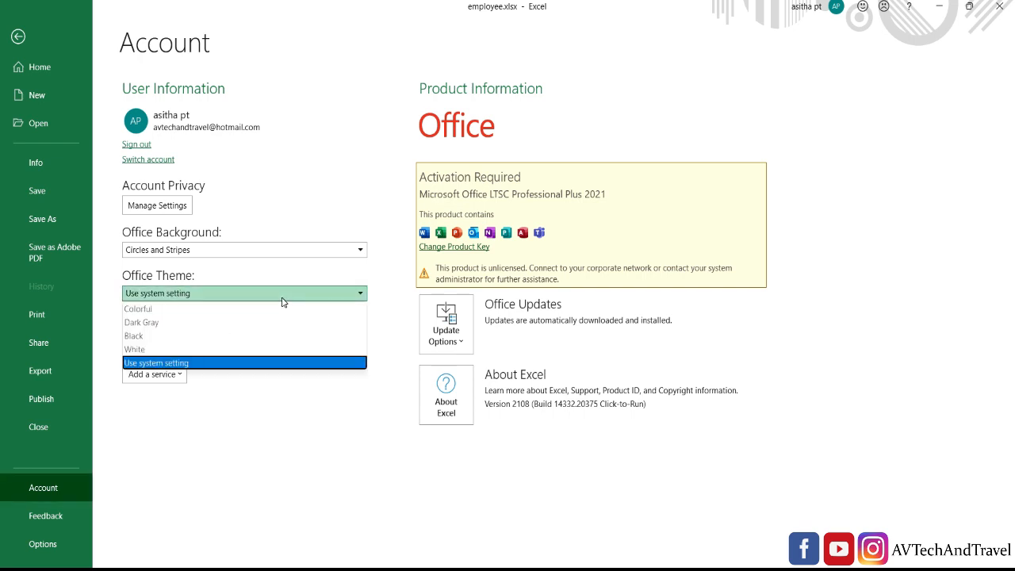
{"action": "left_click", "coordinate": [189, 336]}
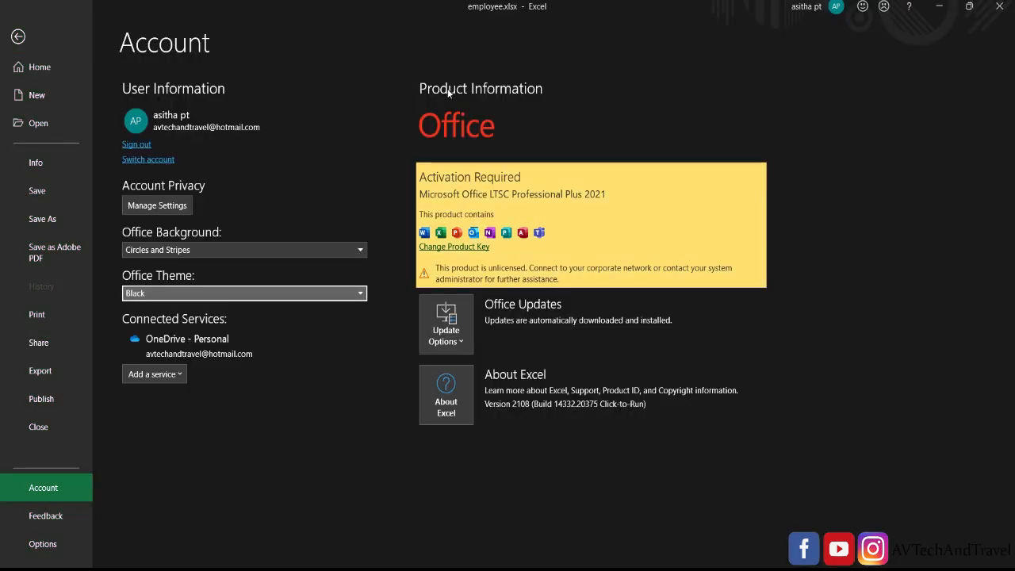
{"action": "left_click", "coordinate": [18, 36]}
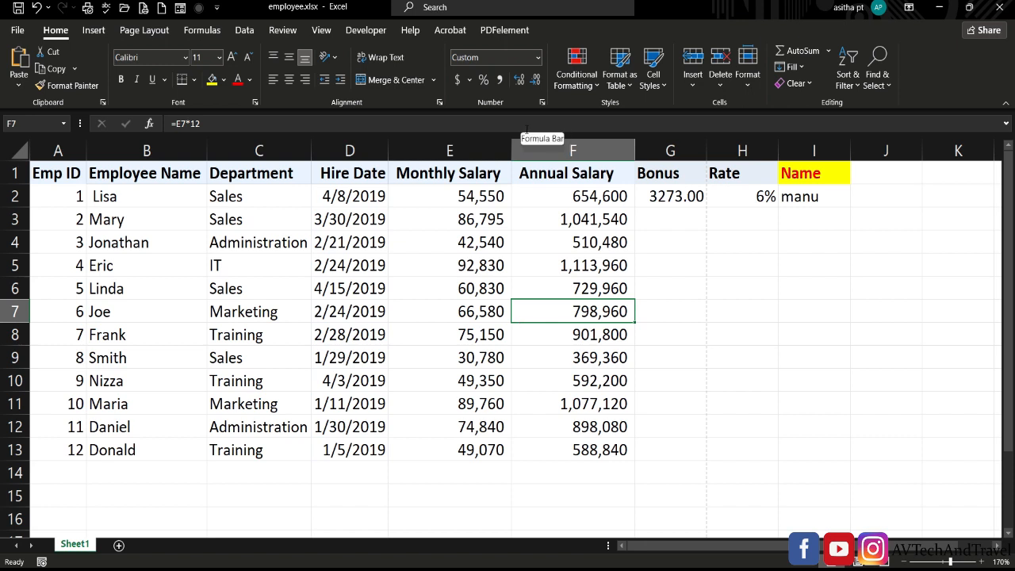
Switch the Office Theme from Black to Dark Gray and return to the worksheet
{"action": "left_click", "coordinate": [17, 32]}
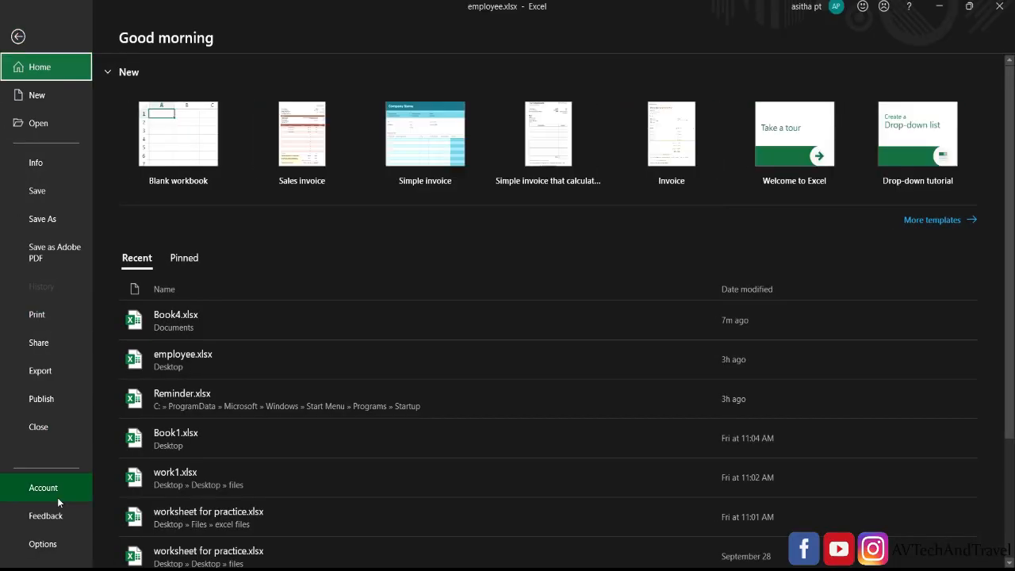
{"action": "left_click", "coordinate": [61, 493]}
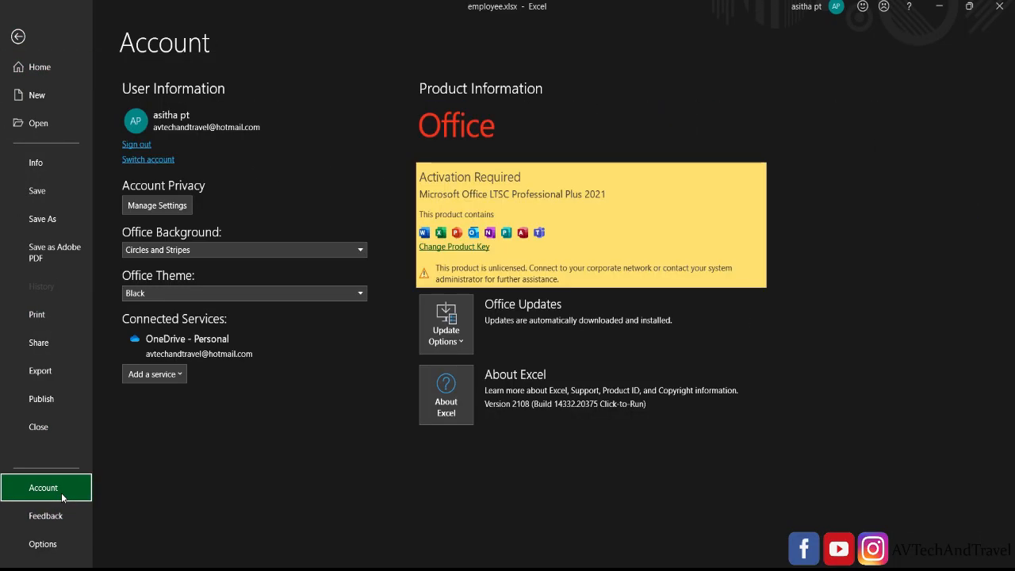
{"action": "left_click", "coordinate": [220, 292]}
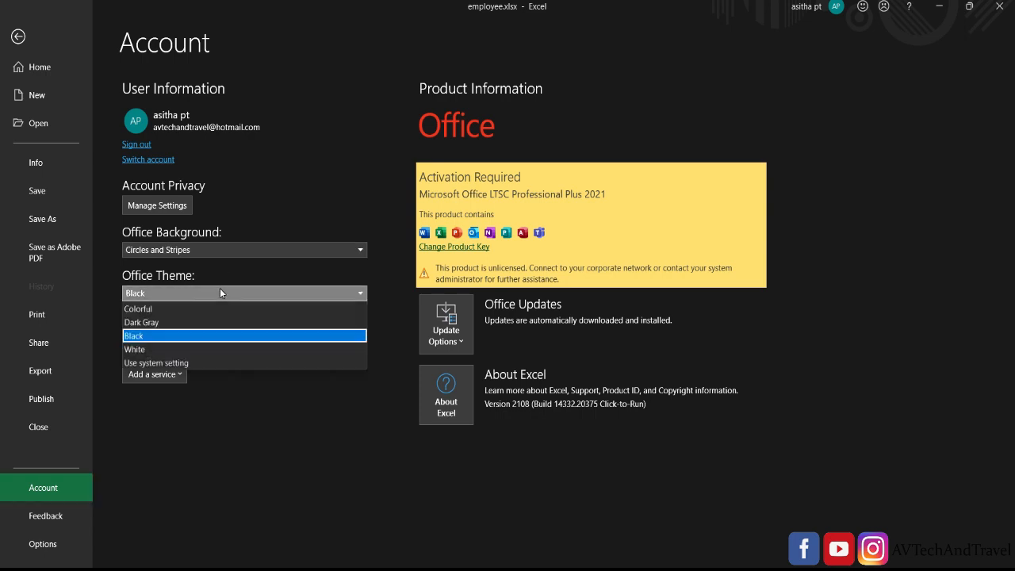
{"action": "left_click", "coordinate": [162, 324]}
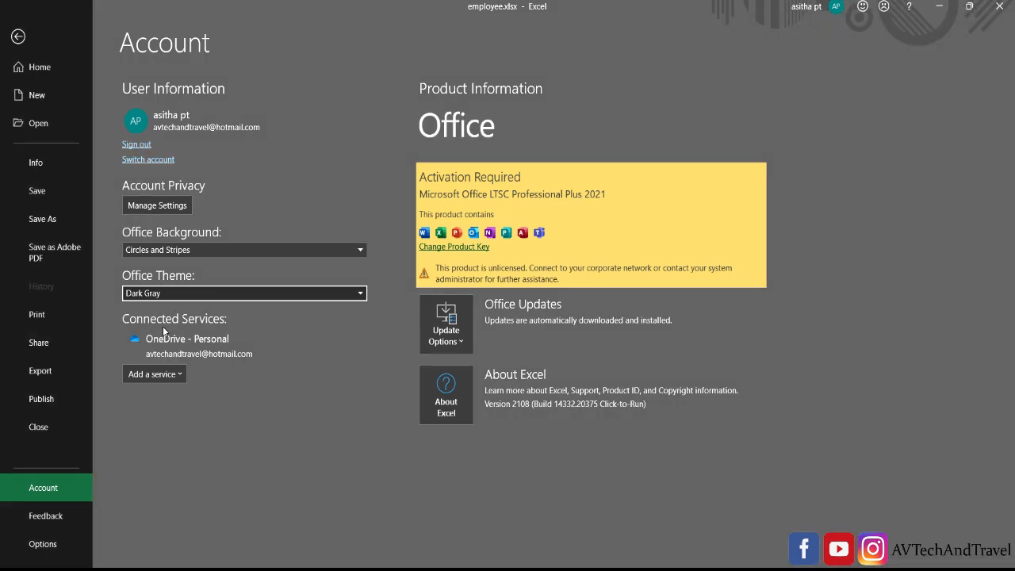
{"action": "left_click", "coordinate": [18, 37]}
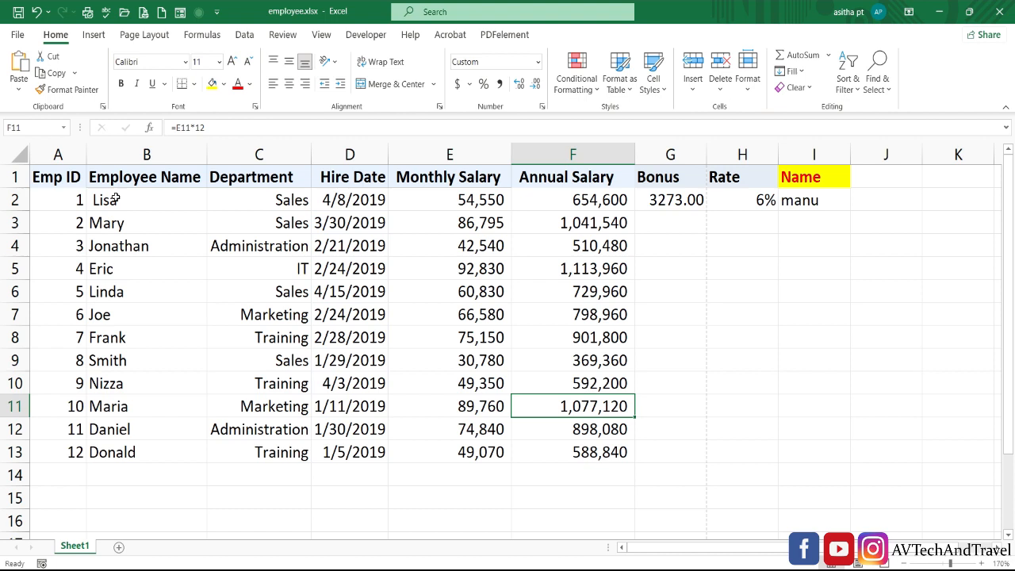
{"action": "left_click_drag", "start_coordinate": [115, 200], "coordinate": [110, 429]}
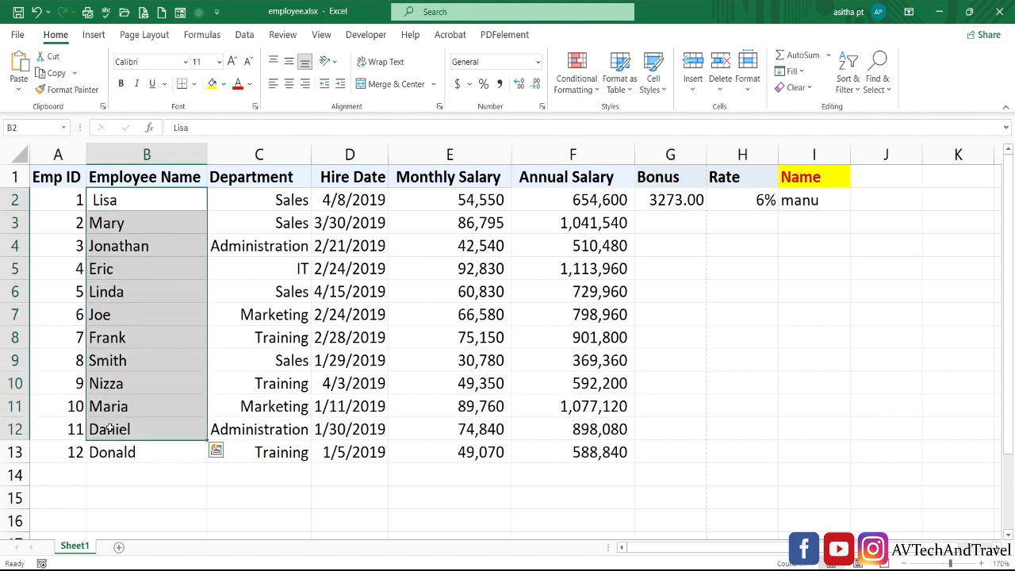
{"action": "left_click", "coordinate": [63, 199]}
{"action": "left_click_drag", "start_coordinate": [63, 198], "coordinate": [69, 389]}
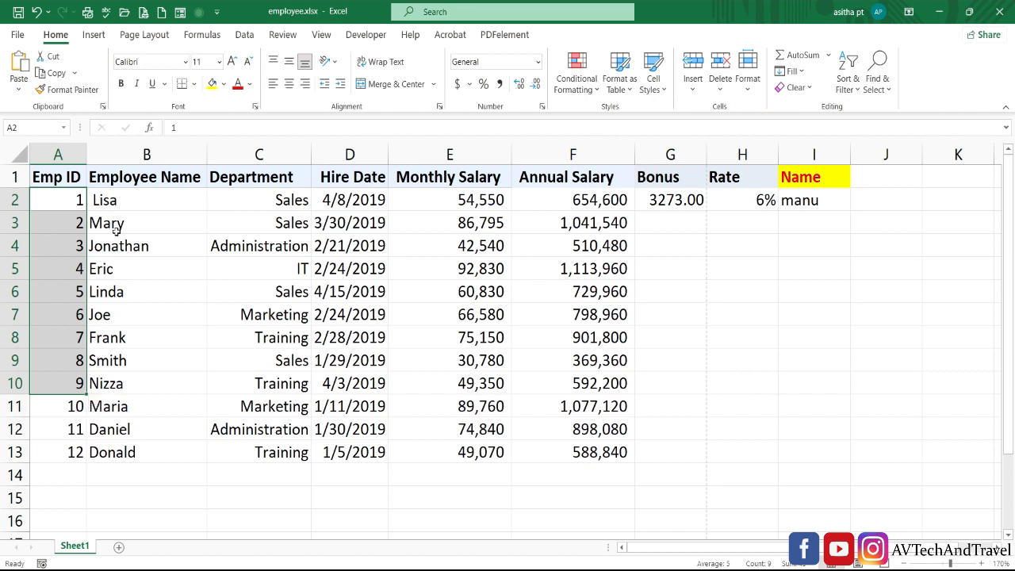
{"action": "mouse_move", "coordinate": [116, 231]}
{"action": "left_mouse_down"}
{"action": "mouse_move", "coordinate": [119, 270]}
{"action": "mouse_move", "coordinate": [117, 234]}
{"action": "left_mouse_up"}
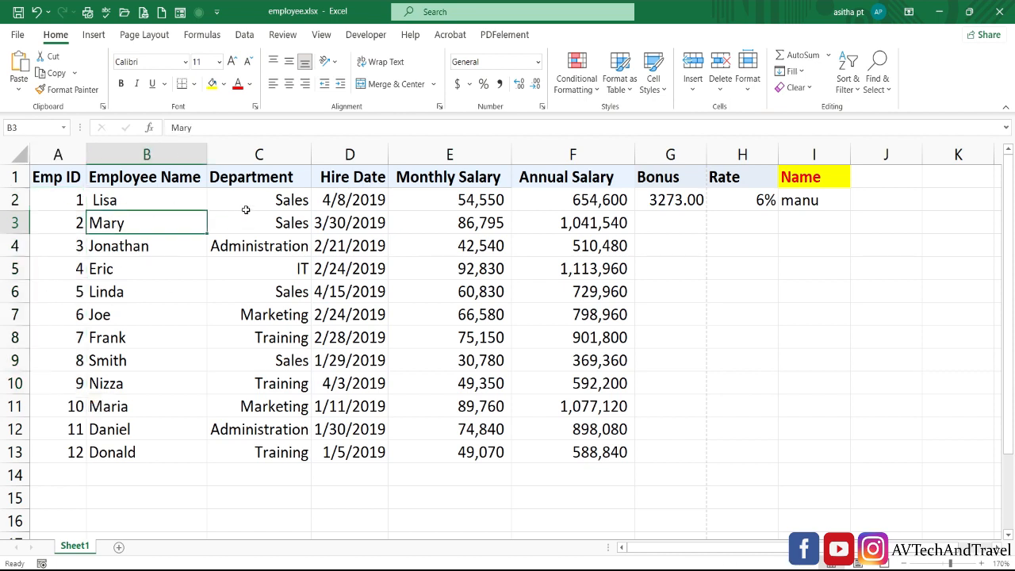
{"action": "left_click_drag", "start_coordinate": [246, 207], "coordinate": [247, 349]}
{"action": "left_click_drag", "start_coordinate": [256, 427], "coordinate": [254, 449]}
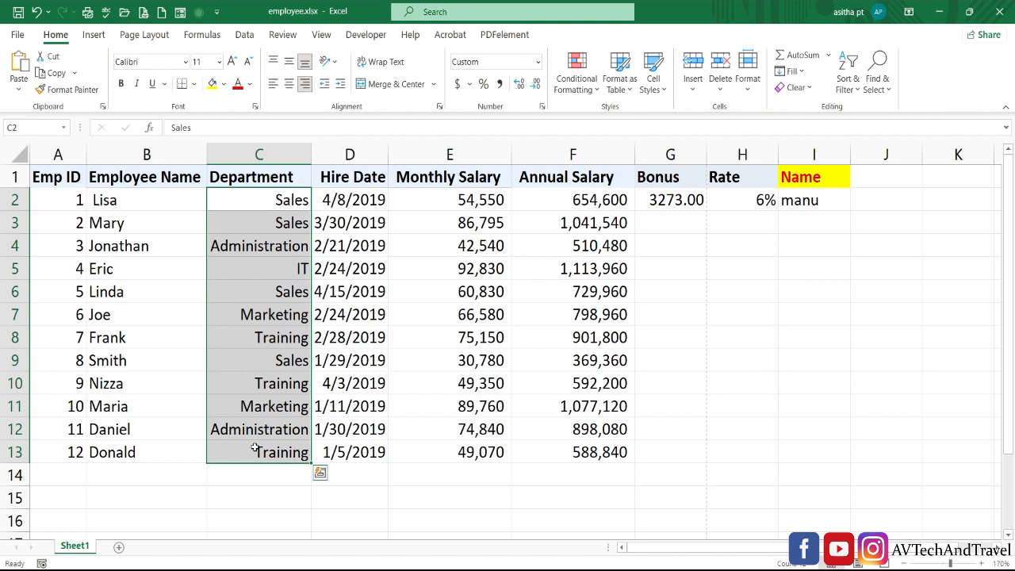
{"action": "left_click", "coordinate": [272, 392]}
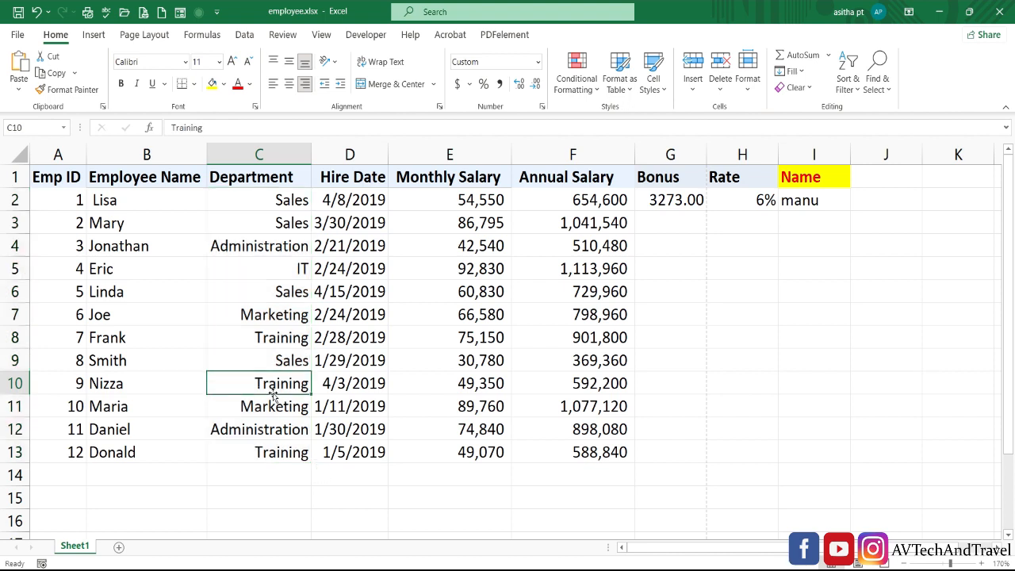
{"action": "left_click_drag", "start_coordinate": [293, 204], "coordinate": [268, 445]}
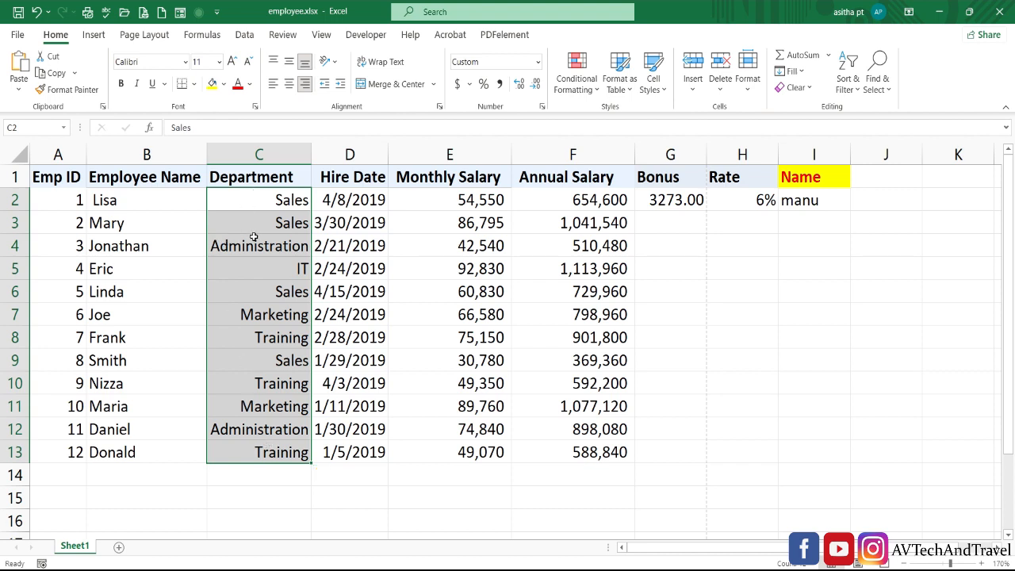
{"action": "left_click", "coordinate": [290, 85]}
{"action": "left_click", "coordinate": [273, 84]}
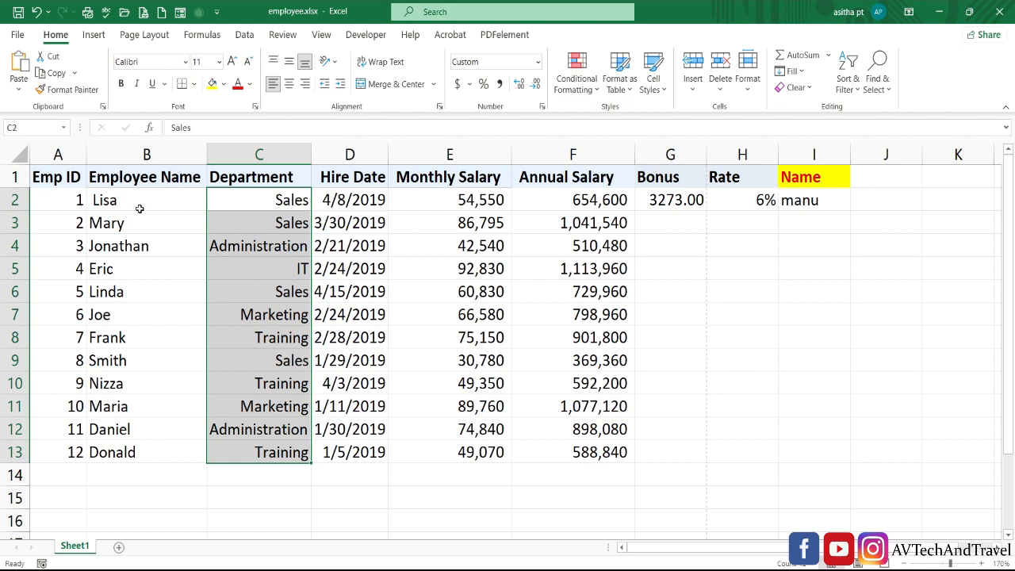
{"action": "left_click_drag", "start_coordinate": [140, 208], "coordinate": [140, 449]}
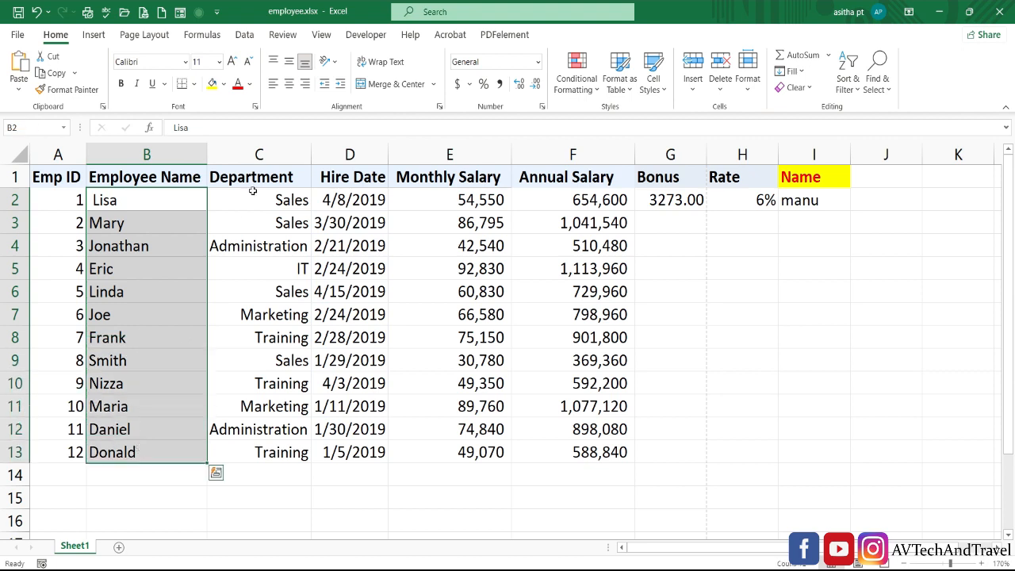
{"action": "left_click", "coordinate": [306, 87]}
{"action": "left_click", "coordinate": [290, 86]}
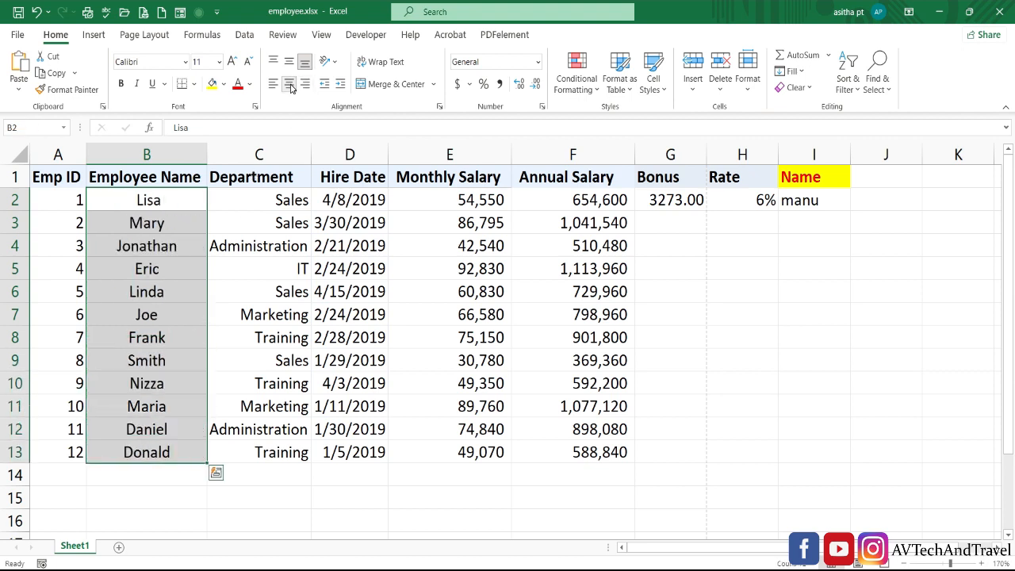
{"action": "left_click", "coordinate": [276, 84]}
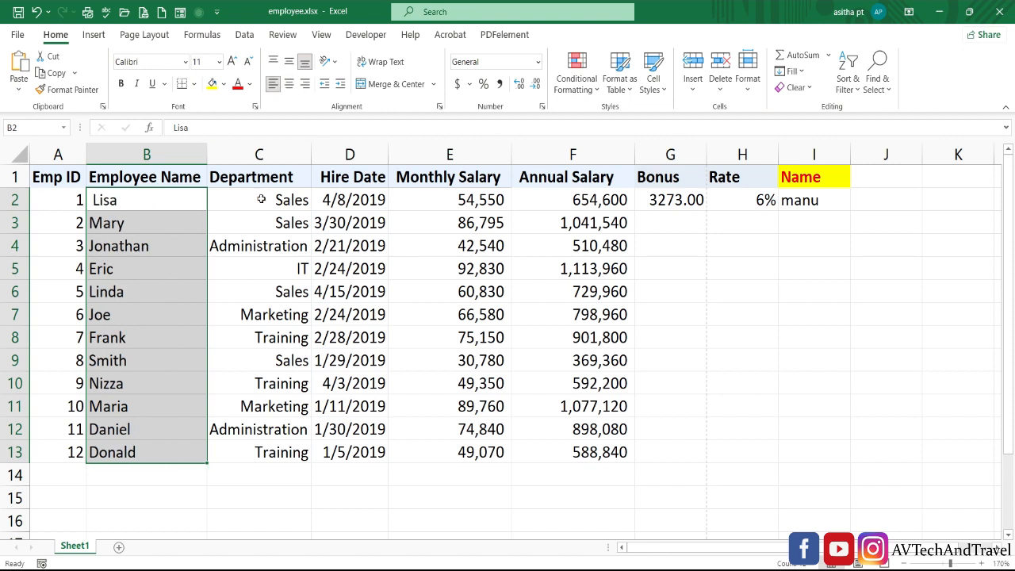
{"action": "left_click_drag", "start_coordinate": [260, 200], "coordinate": [261, 467]}
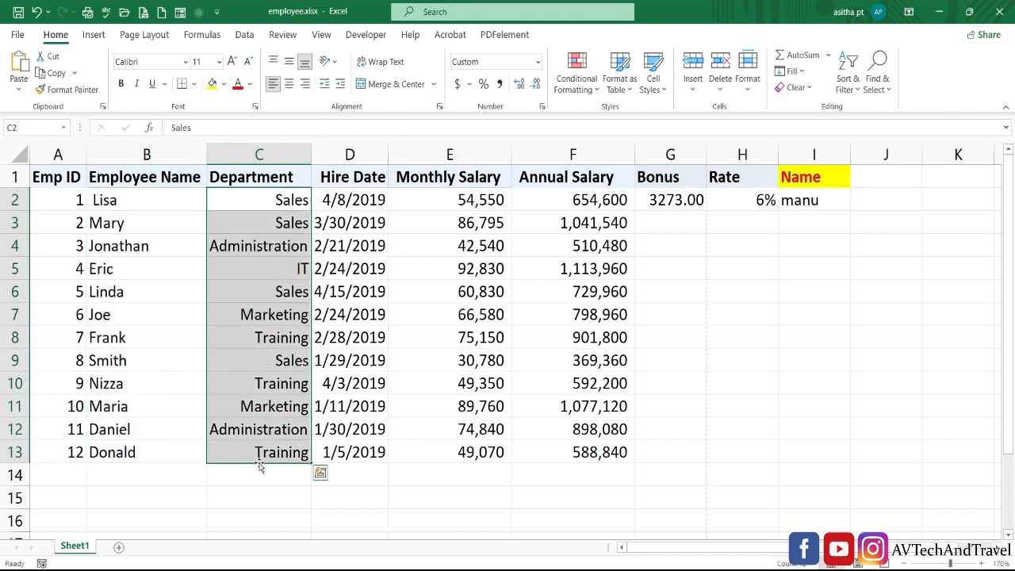
{"action": "left_click", "coordinate": [304, 84]}
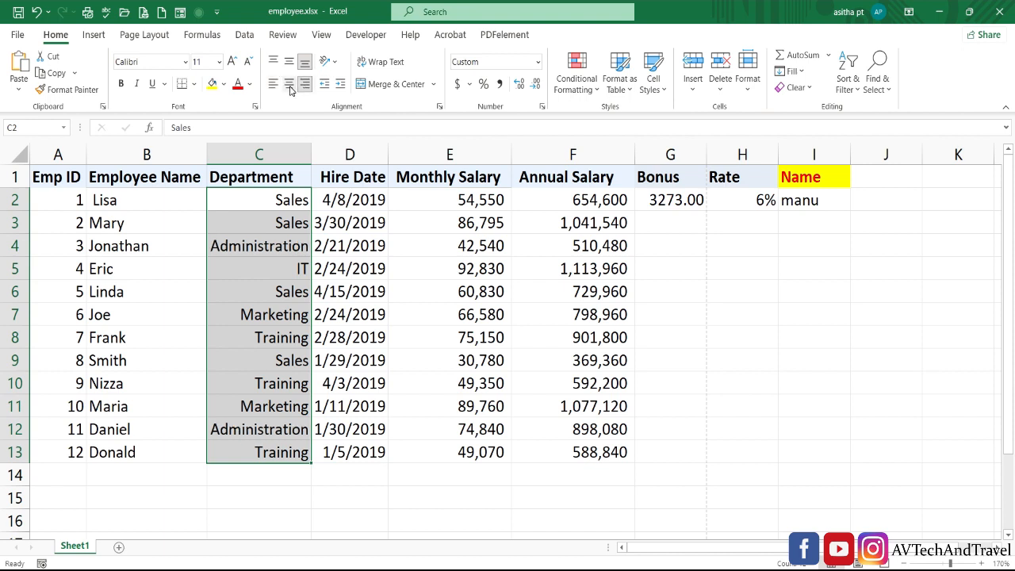
{"action": "left_click", "coordinate": [290, 86]}
{"action": "left_click", "coordinate": [274, 86]}
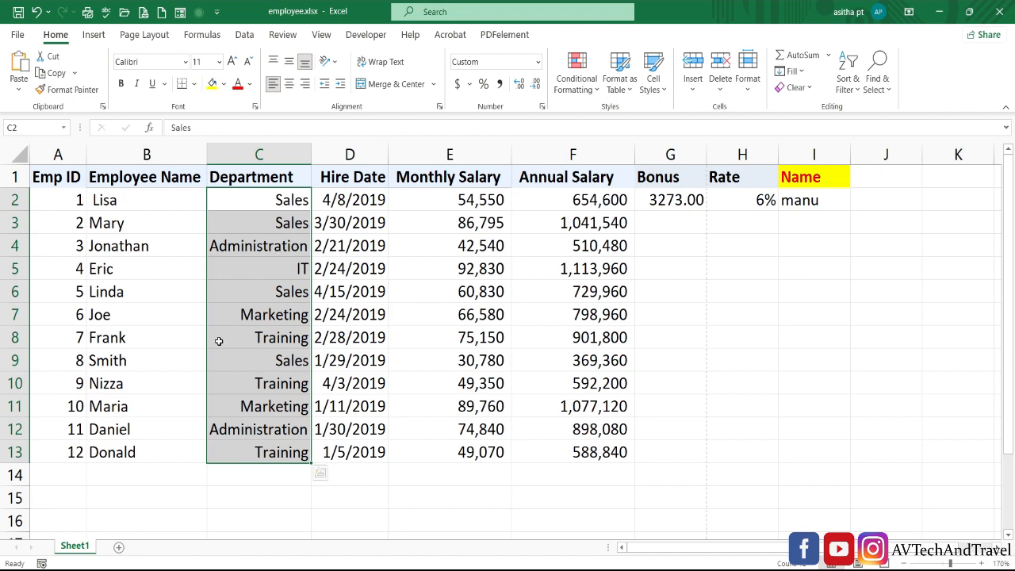
Replace C2:C13's custom ;;;* @ number format with General in Format Cells
{"action": "key", "text": "ctrl+1"}
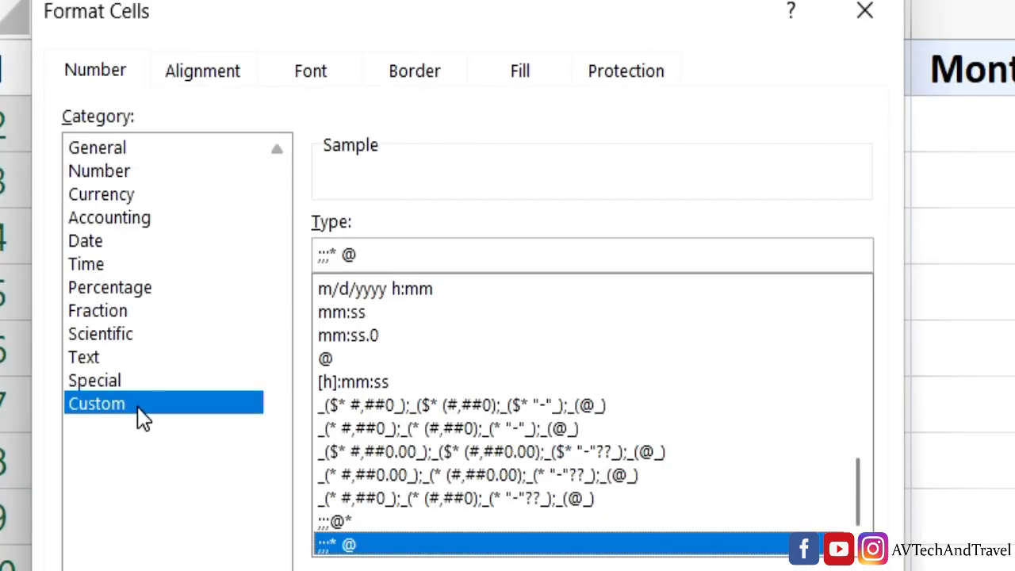
{"action": "left_click_drag", "start_coordinate": [342, 247], "coordinate": [231, 245]}
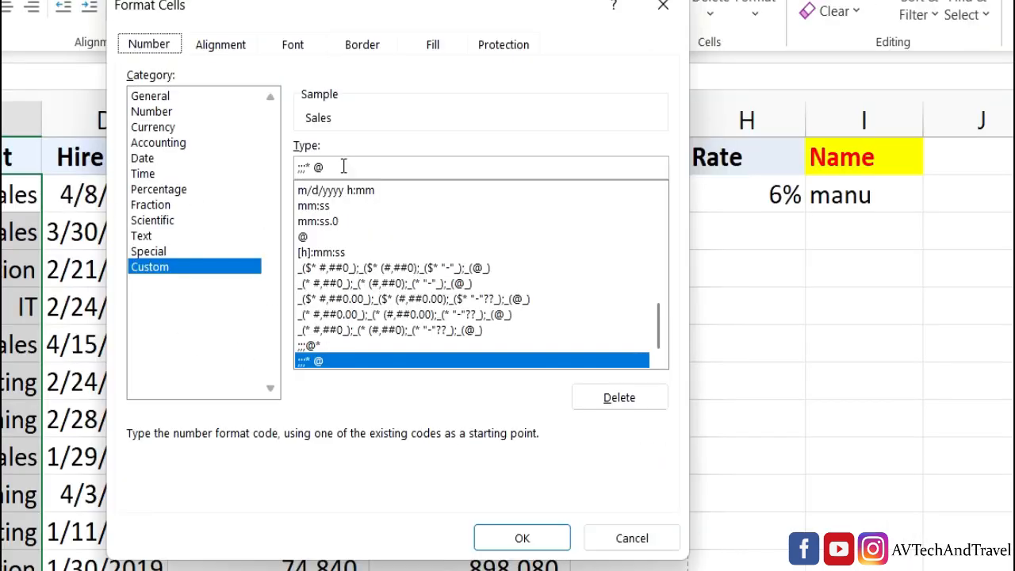
{"action": "left_click", "coordinate": [344, 166]}
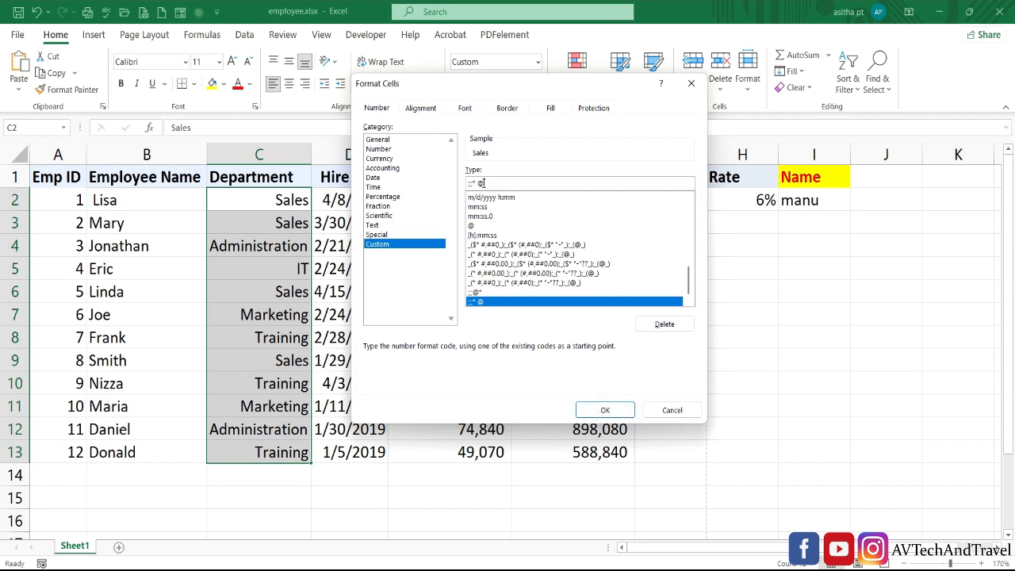
{"action": "left_click_drag", "start_coordinate": [488, 183], "coordinate": [467, 184]}
{"action": "key", "text": "Delete"}
{"action": "left_click", "coordinate": [485, 198]}
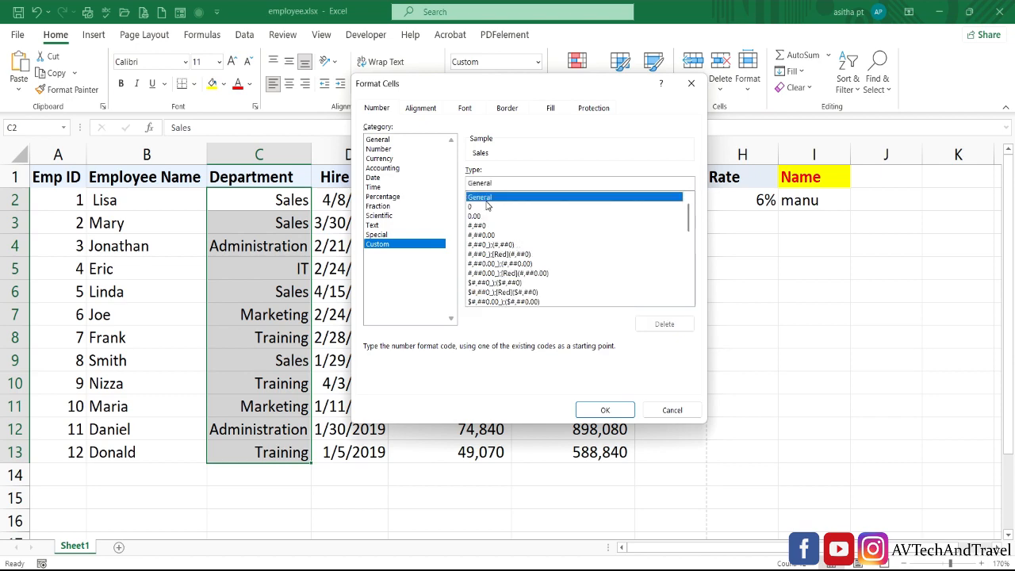
{"action": "key", "text": "Return"}
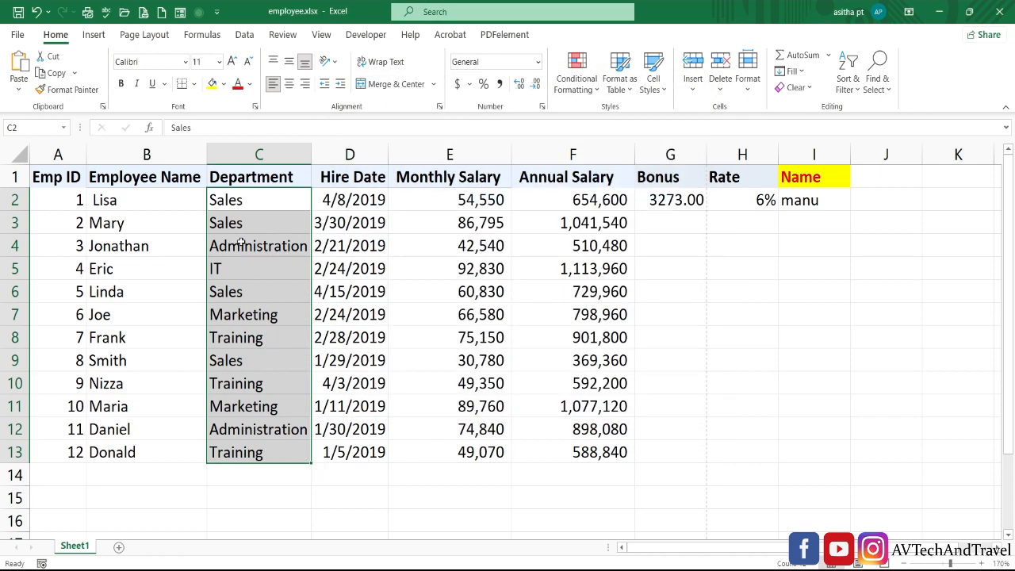
{"action": "left_click", "coordinate": [295, 316]}
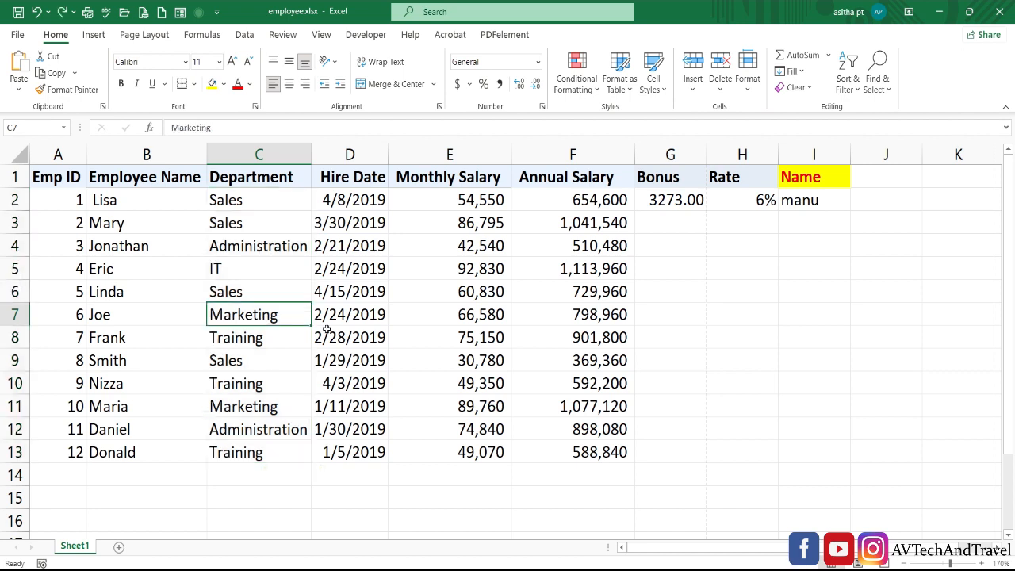